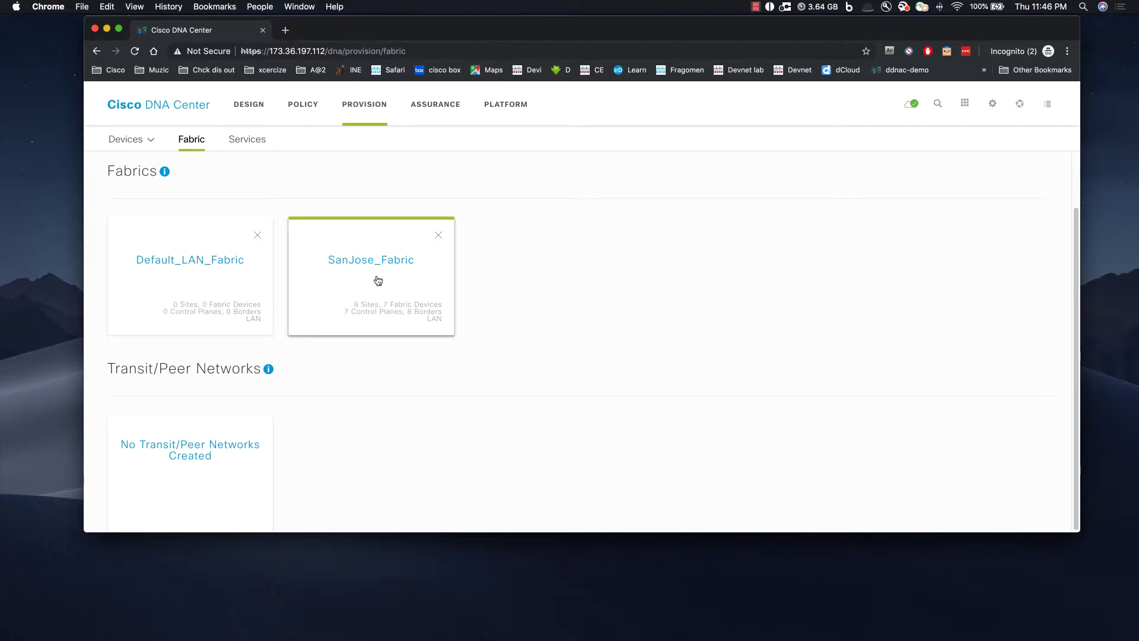
# Step: Create an IP-based transit network named IP_Transit using BGP with autonomous system number 65001
pyautogui.scroll(1, 676, 323)
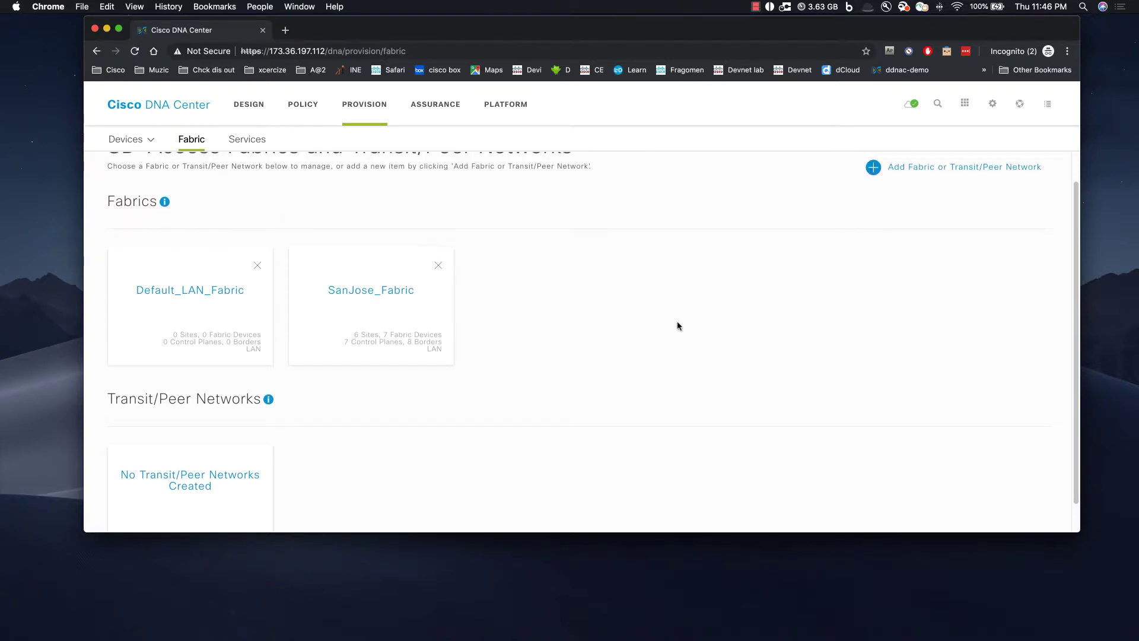
pyautogui.click(942, 170)
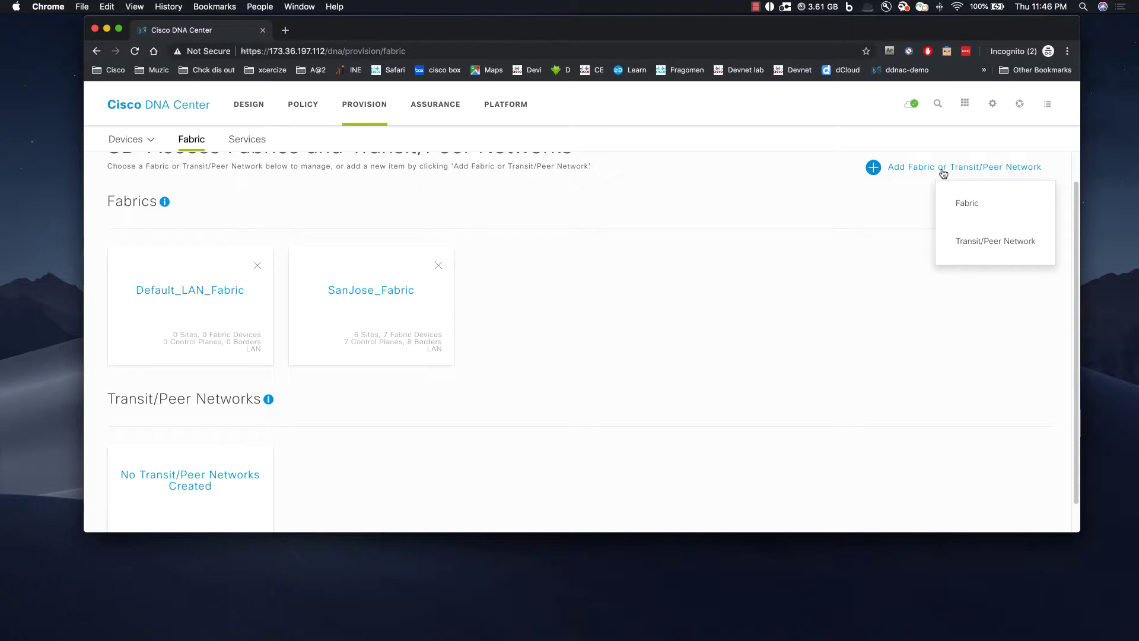
pyautogui.click(975, 243)
pyautogui.click(854, 217)
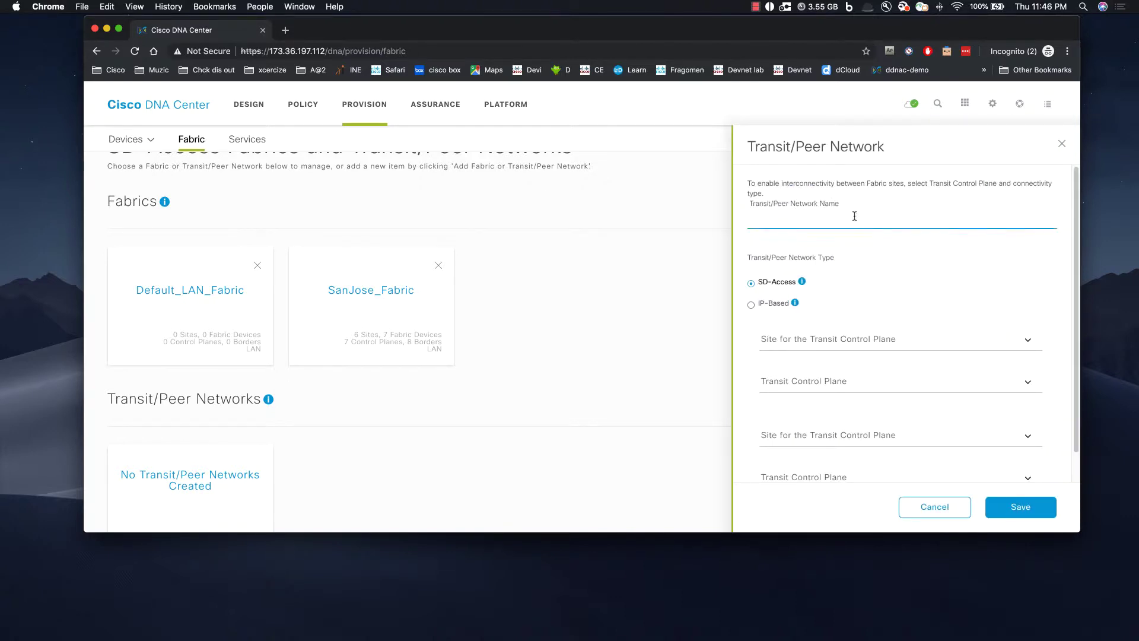
pyautogui.write('IP_Transit')
pyautogui.click(752, 306)
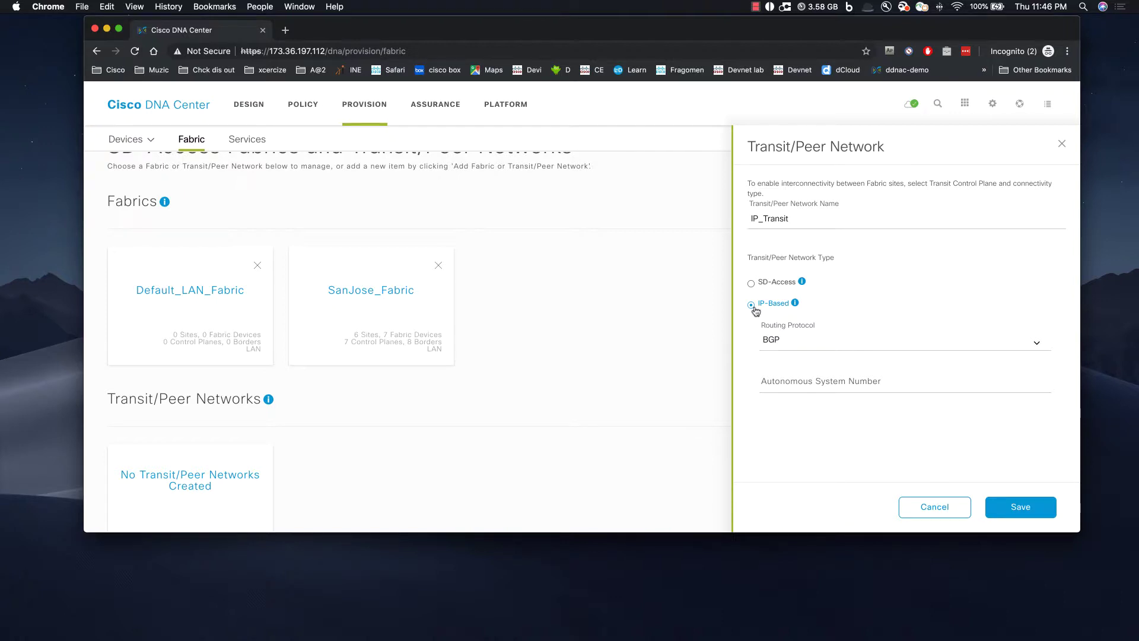
pyautogui.click(801, 386)
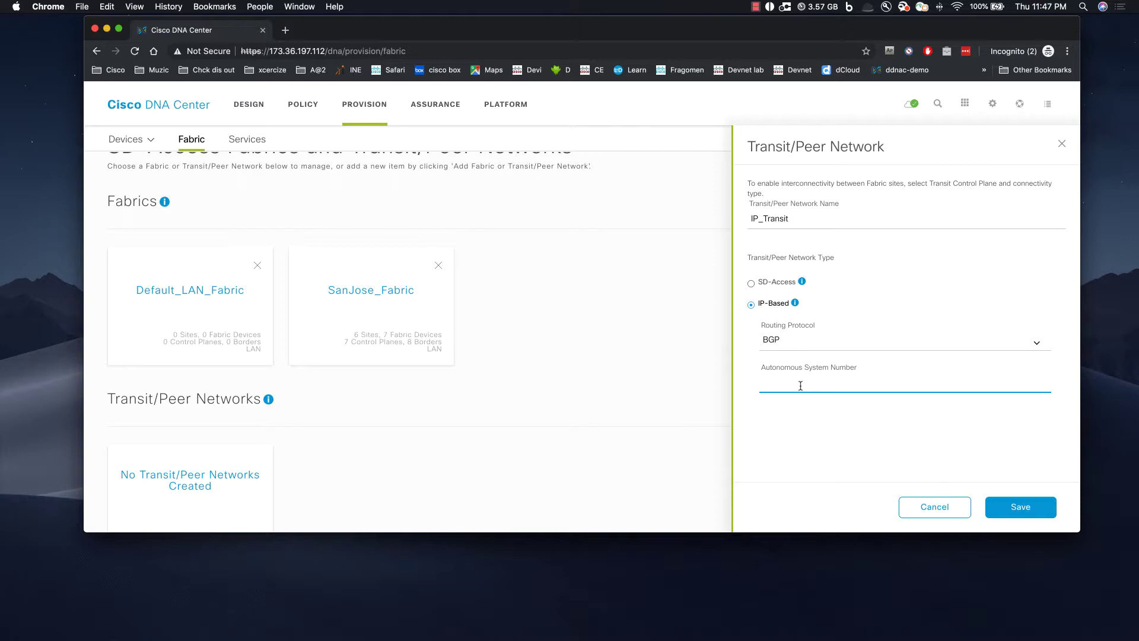
pyautogui.write('65001')
pyautogui.click(1035, 514)
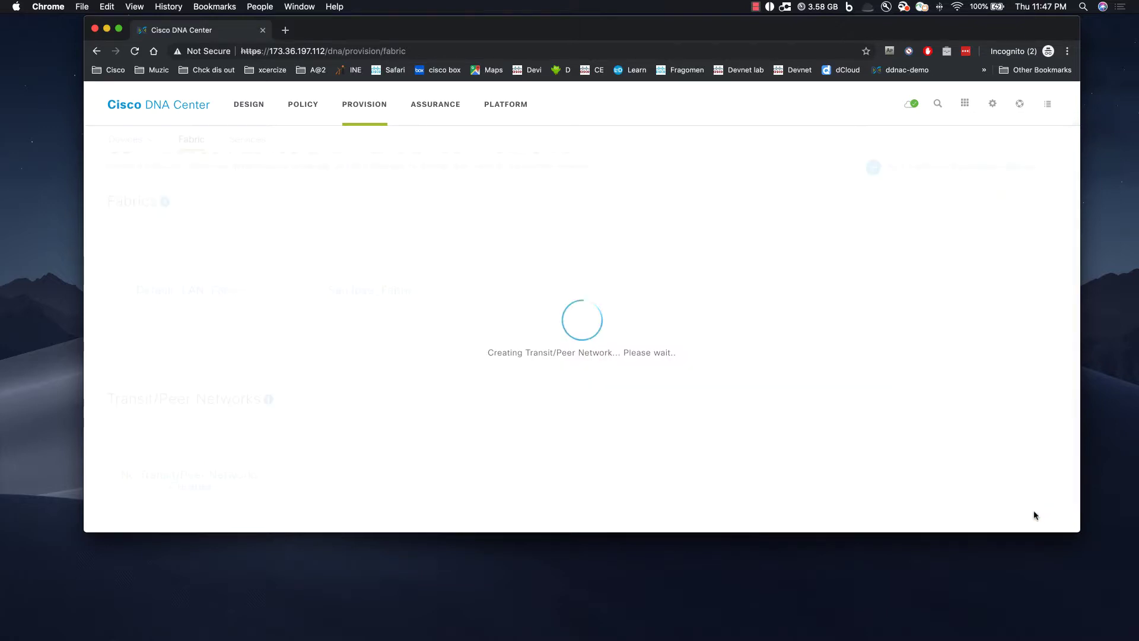
# Step: Start a new SD-Access transit network and name it SDA_Transit
pyautogui.click(984, 174)
pyautogui.click(998, 243)
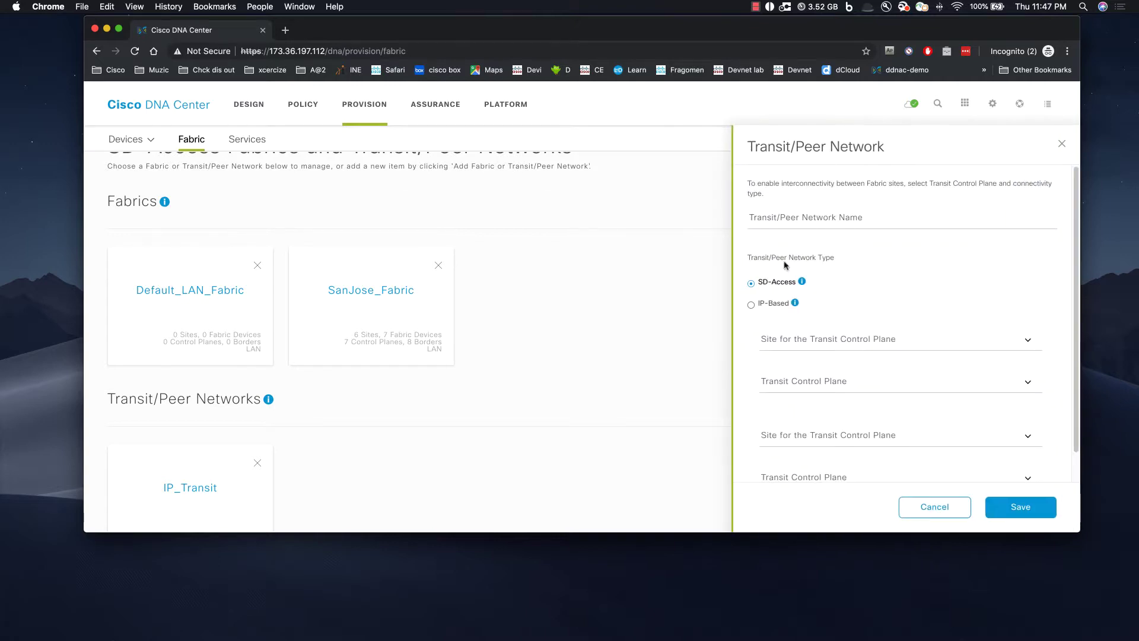
pyautogui.click(777, 220)
pyautogui.write('SDA_Transit')
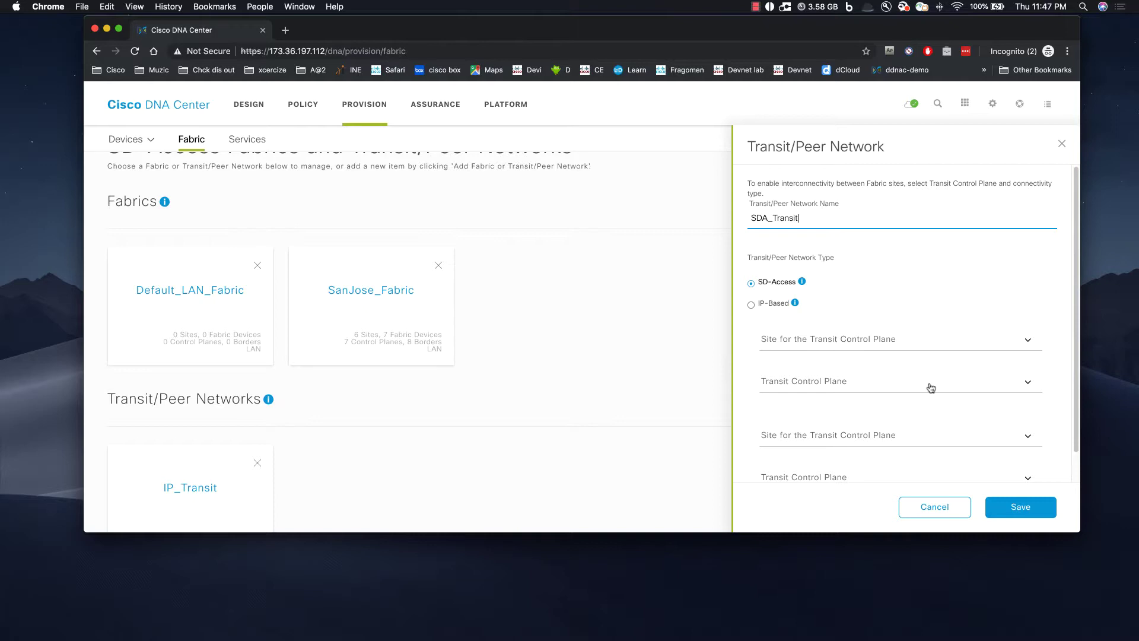
# Step: Assign WAN_EDGE3 at site Global/North America/USA/California/San Jose/SJC05 as the transit control plane and save the SD-Access transit
pyautogui.click(914, 346)
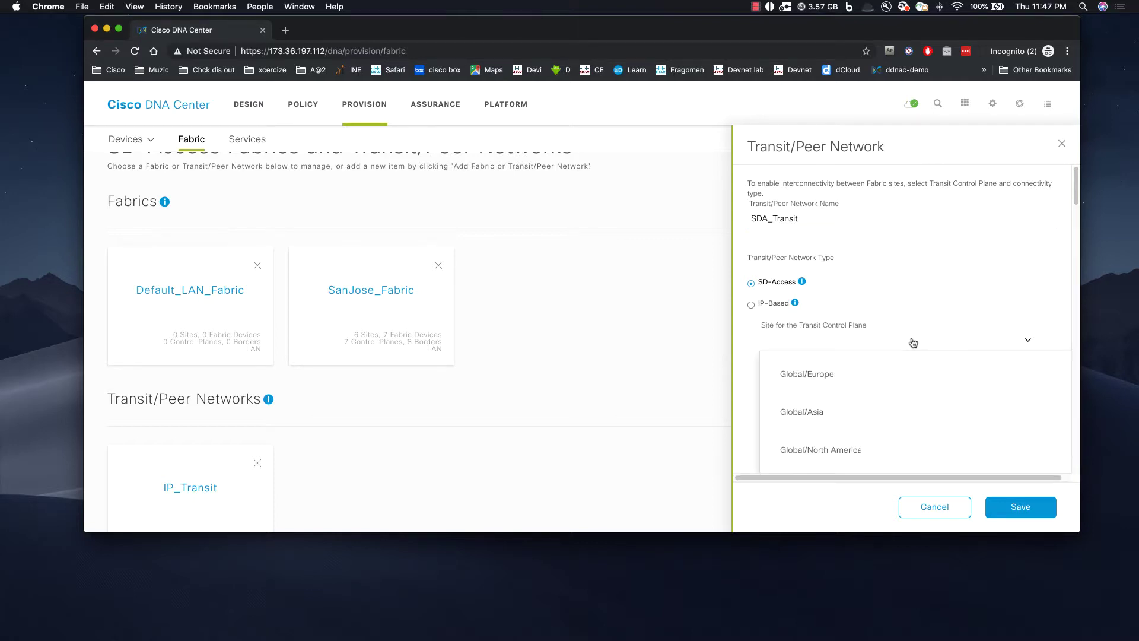
pyautogui.scroll(-10, 910, 429)
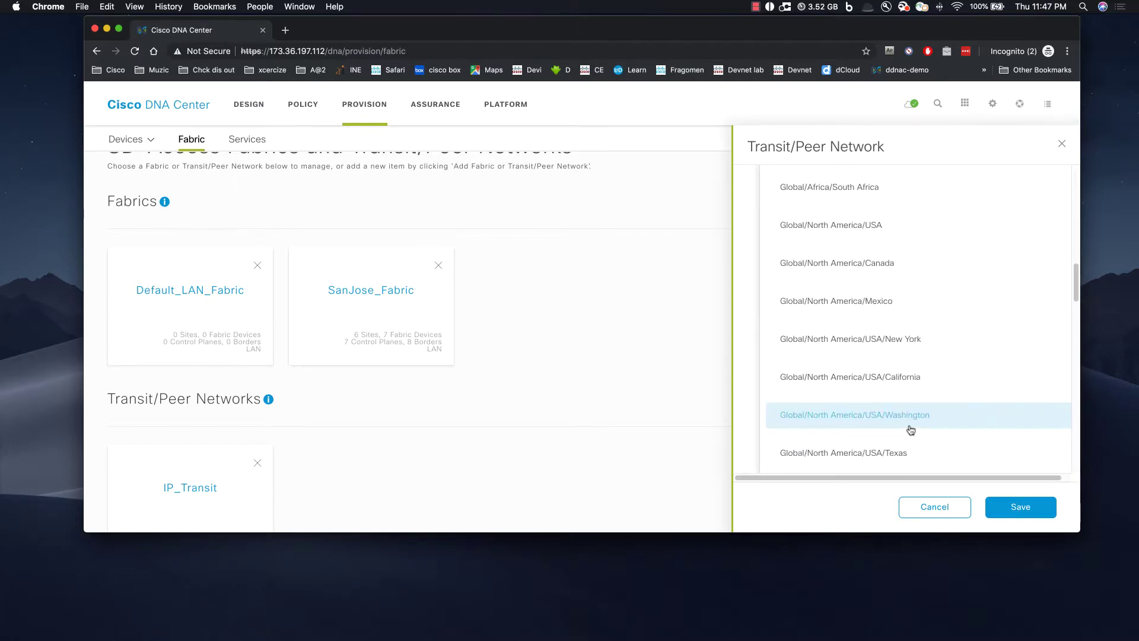
pyautogui.scroll(-3, 911, 429)
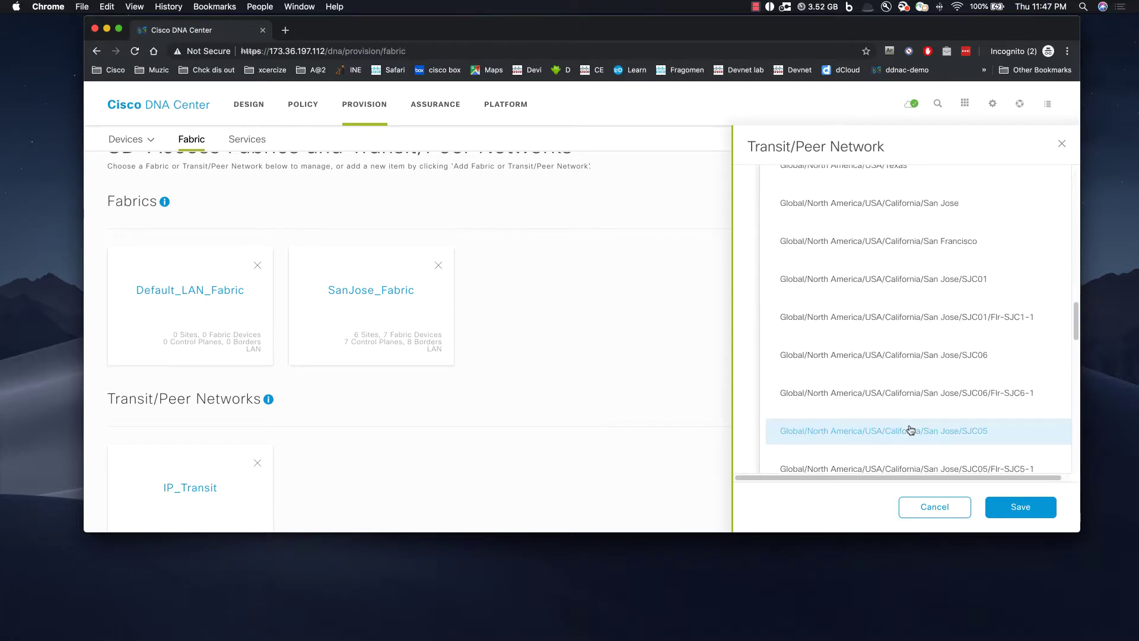
pyautogui.scroll(-1, 939, 389)
pyautogui.click(938, 399)
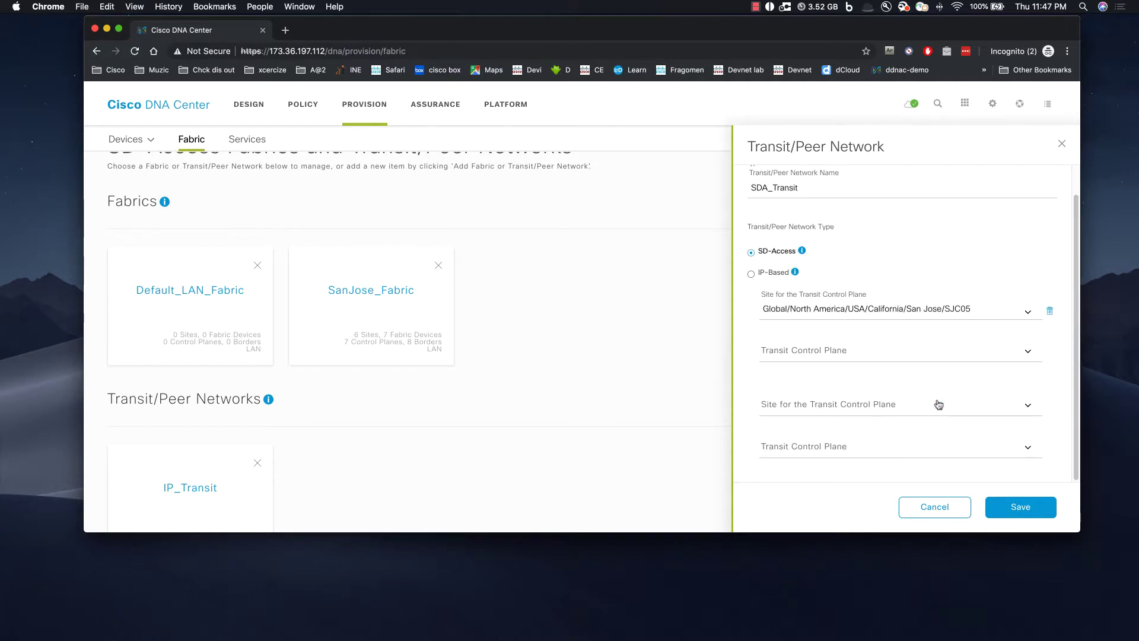
pyautogui.click(870, 359)
pyautogui.click(851, 463)
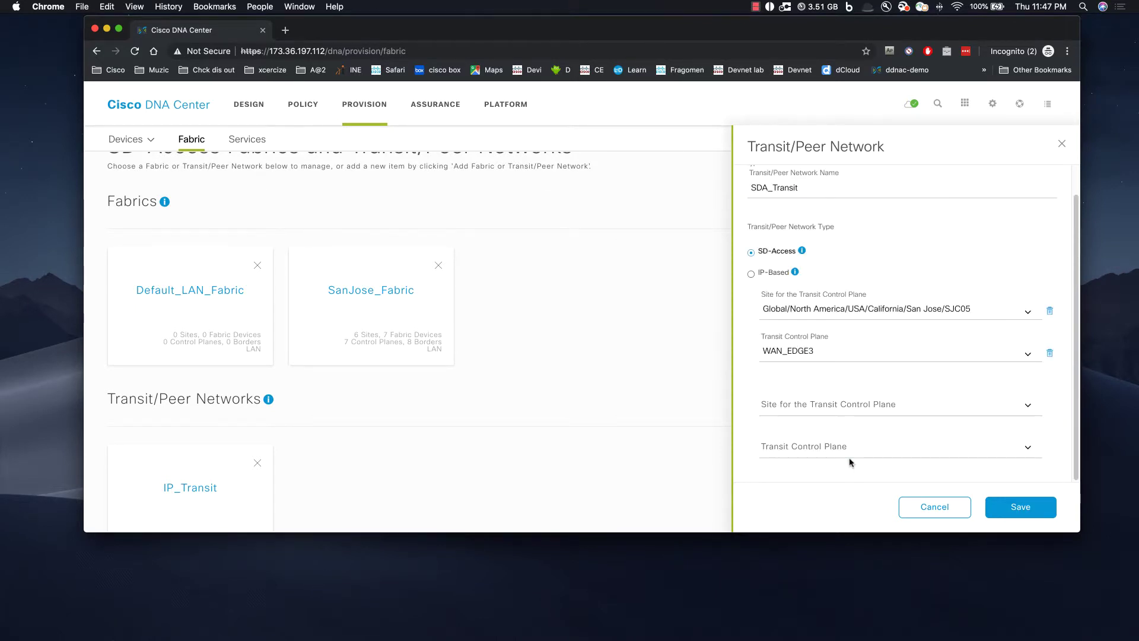
pyautogui.click(1037, 510)
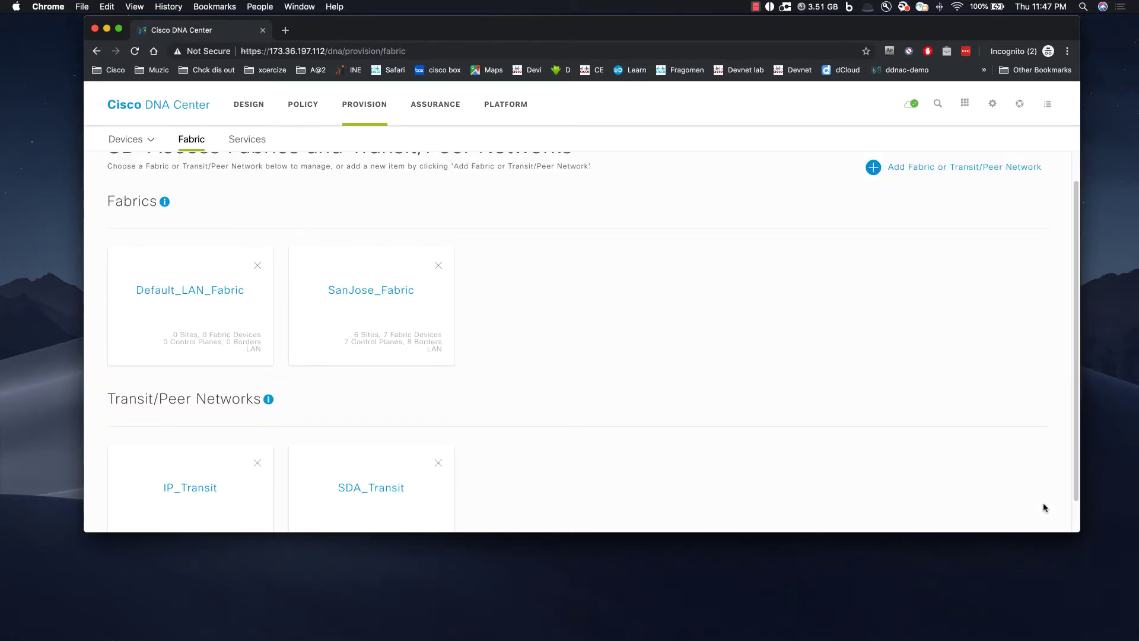
# Step: Add the San Jose, California building SJC05 to SanJose_Fabric as a fabric-enabled site with the DEFAULT_VN and INFRA_VN virtual networks
pyautogui.click(386, 329)
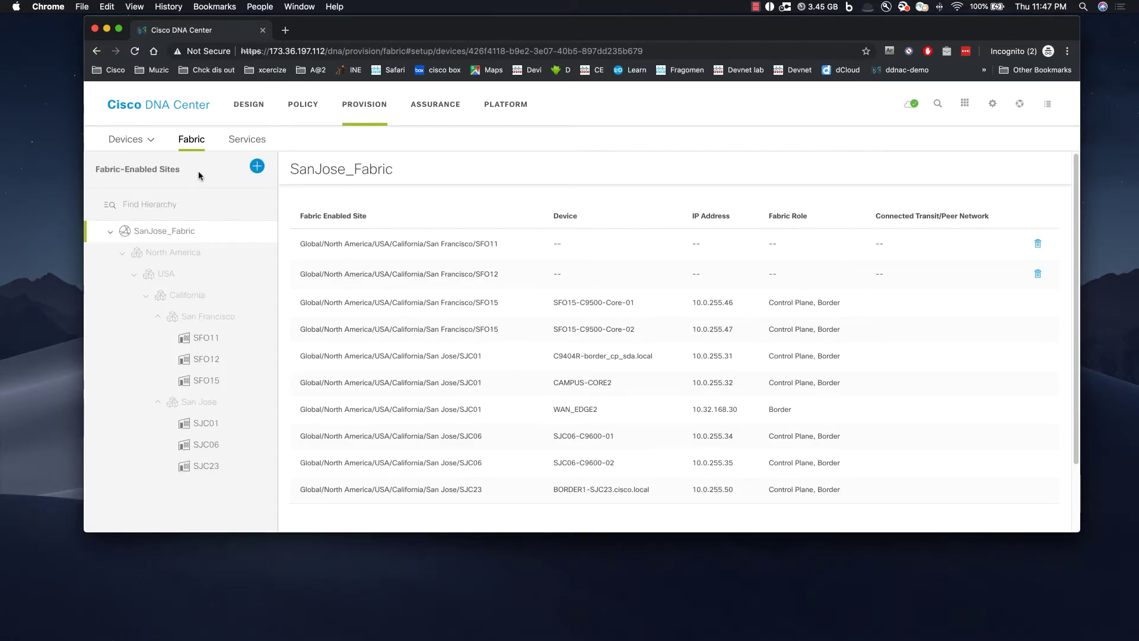
pyautogui.click(255, 170)
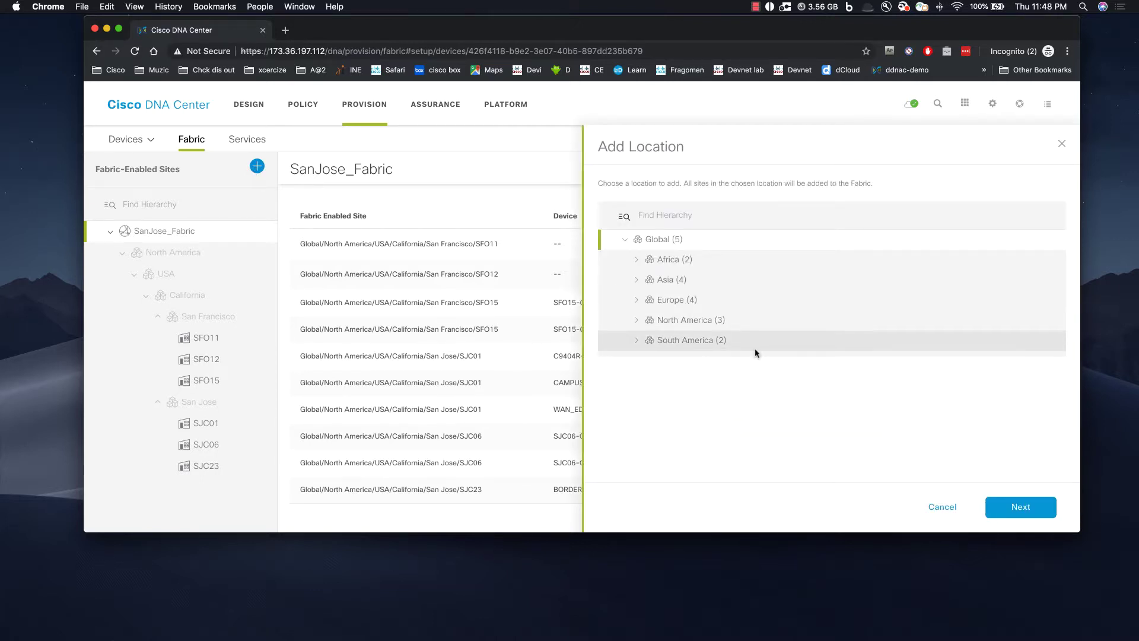
pyautogui.click(637, 323)
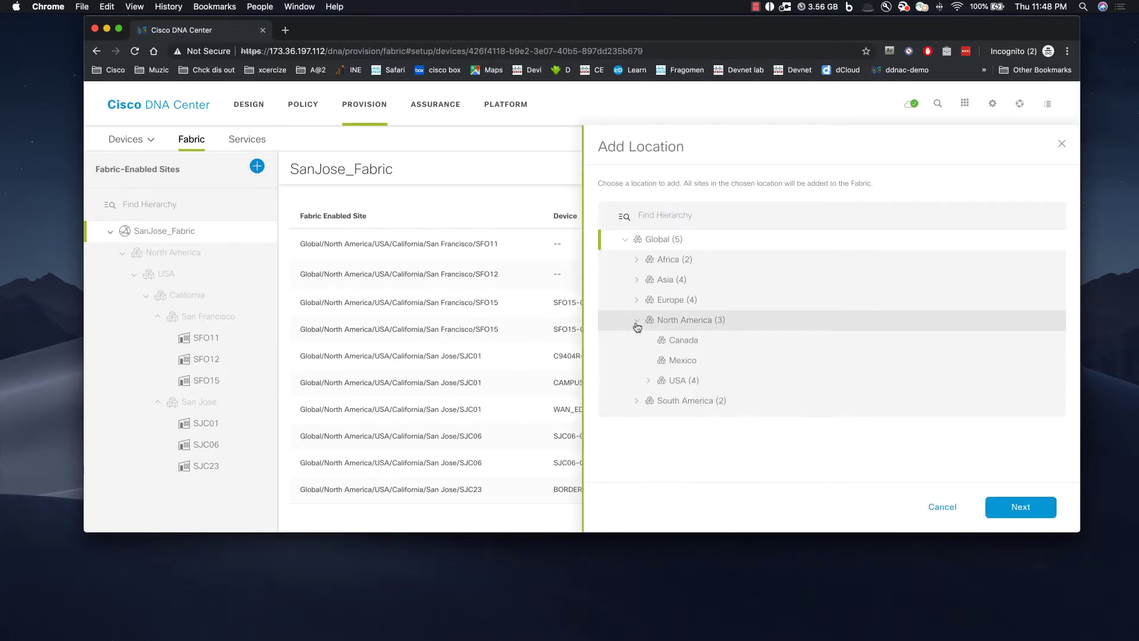
pyautogui.click(649, 380)
pyautogui.click(660, 402)
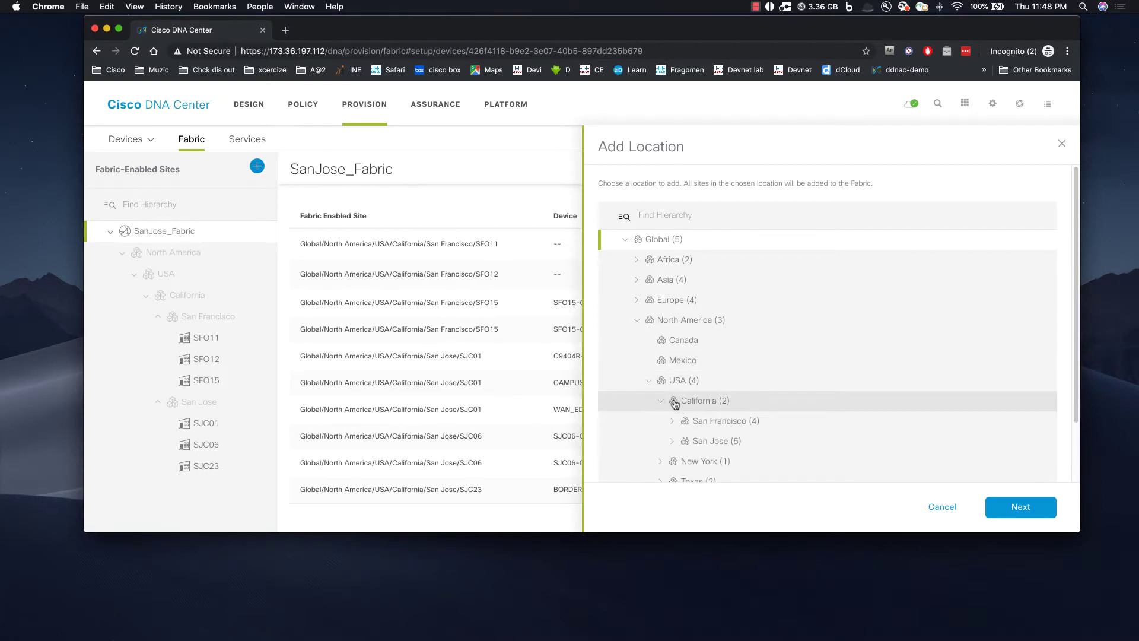
pyautogui.click(672, 443)
pyautogui.scroll(-2, 672, 448)
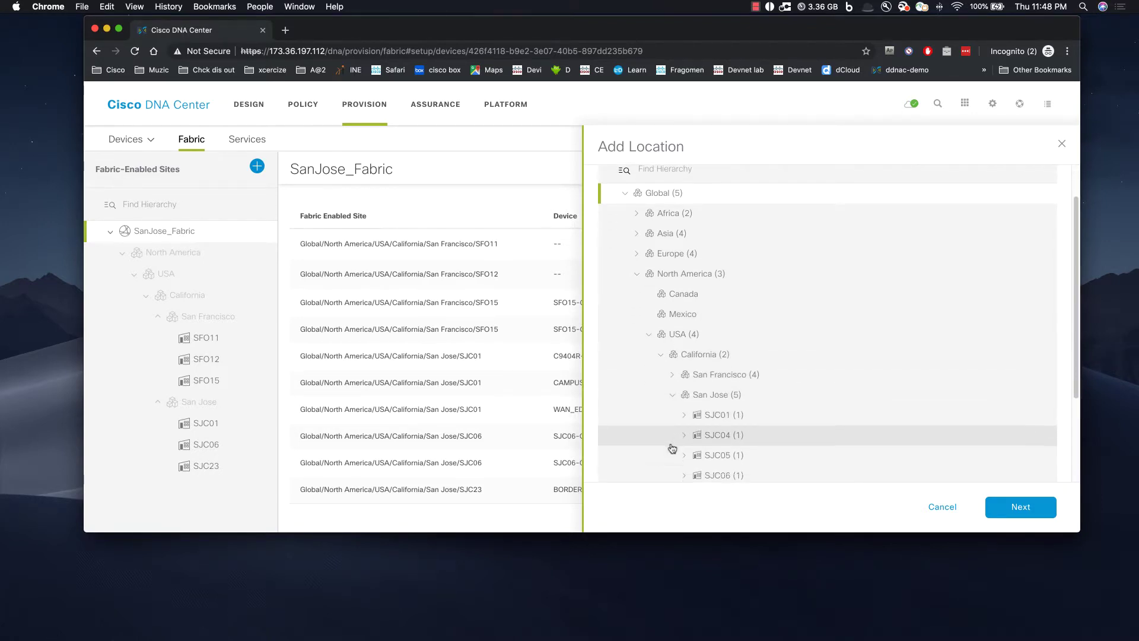
pyautogui.click(707, 456)
pyautogui.click(1038, 509)
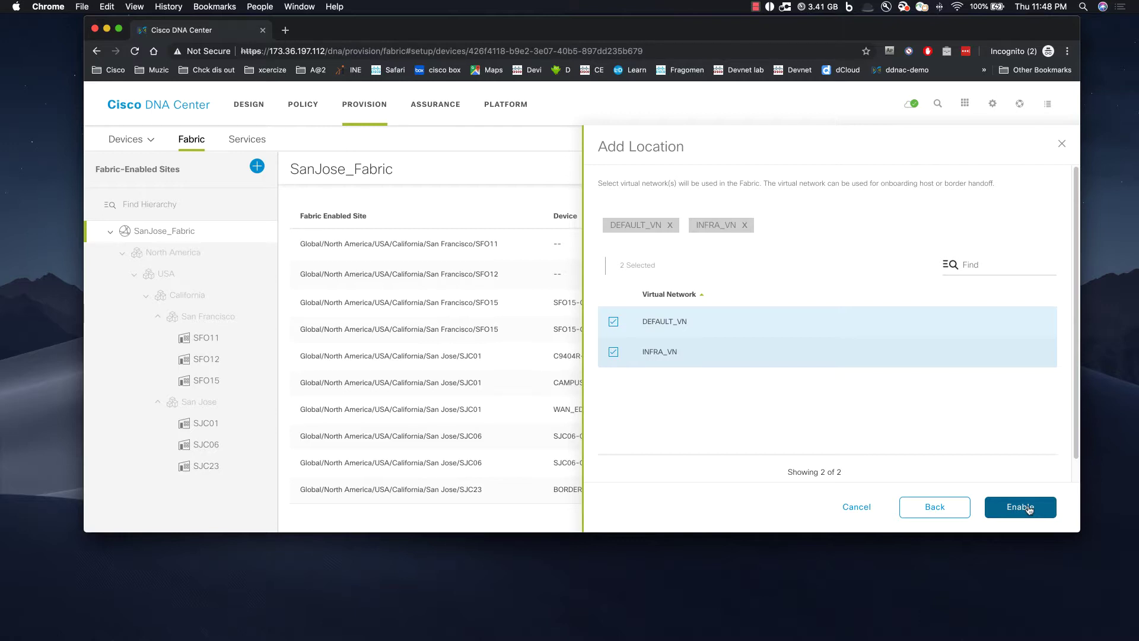
pyautogui.click(1021, 508)
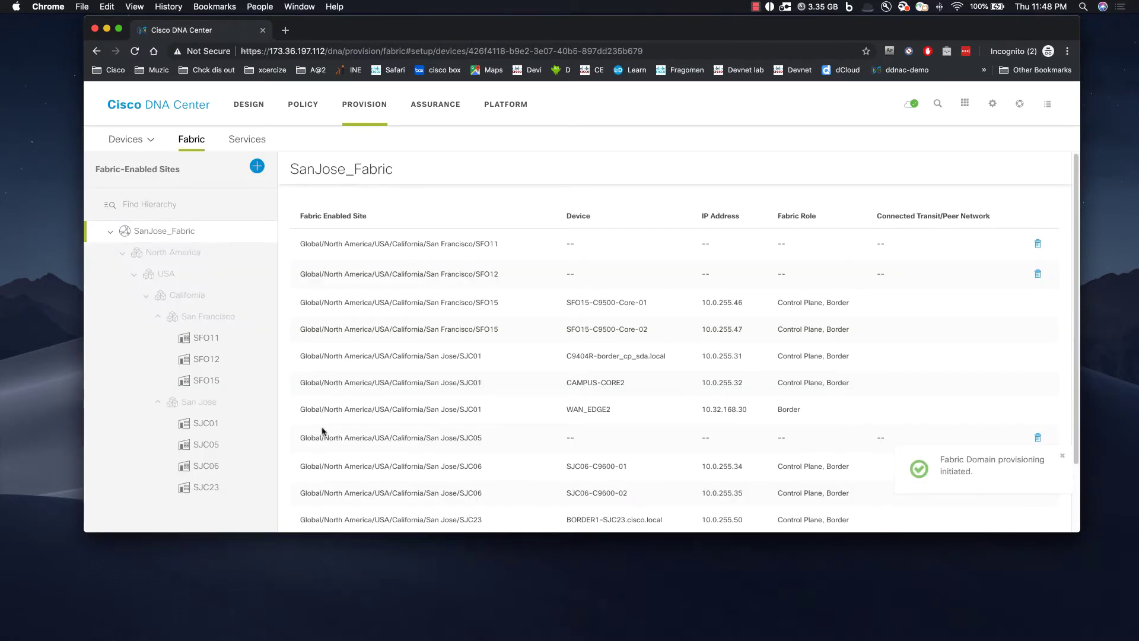
# Step: In the SJC05 site topology, enable the Control Plane and Border Node roles on CAMPUS-CORE3
pyautogui.click(211, 451)
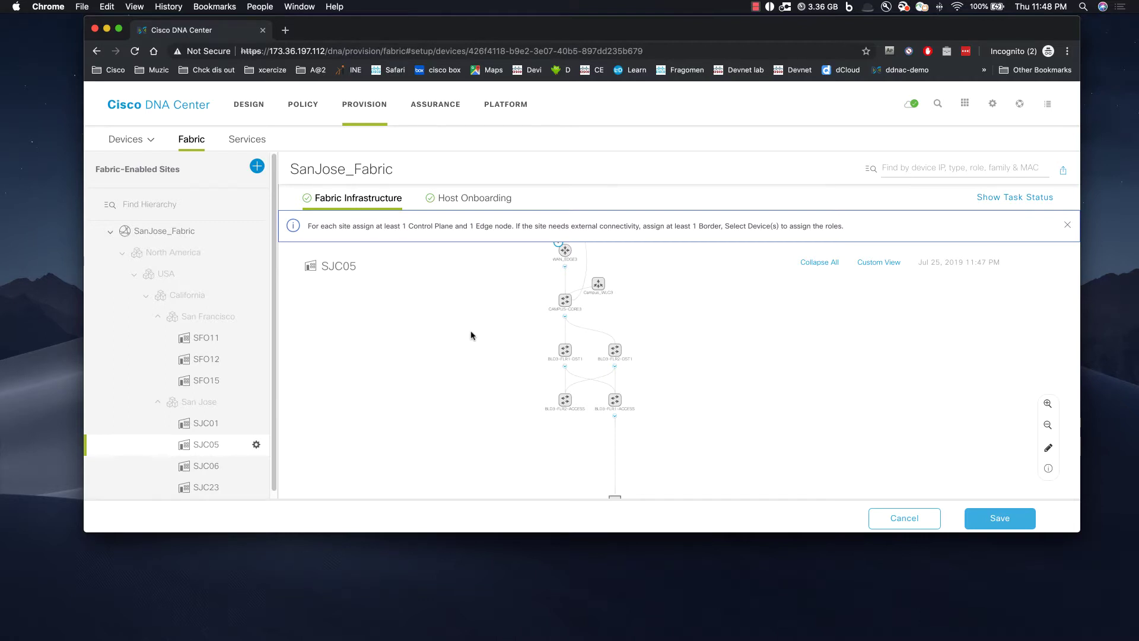
pyautogui.moveTo(714, 318); pyautogui.dragTo(709, 347)
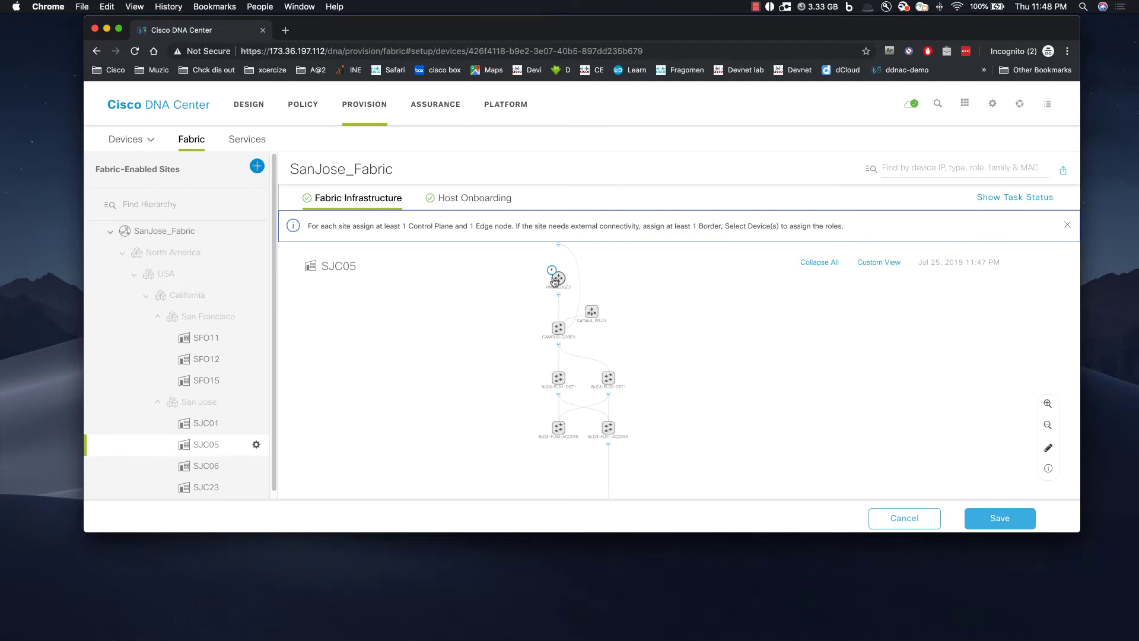
pyautogui.click(560, 330)
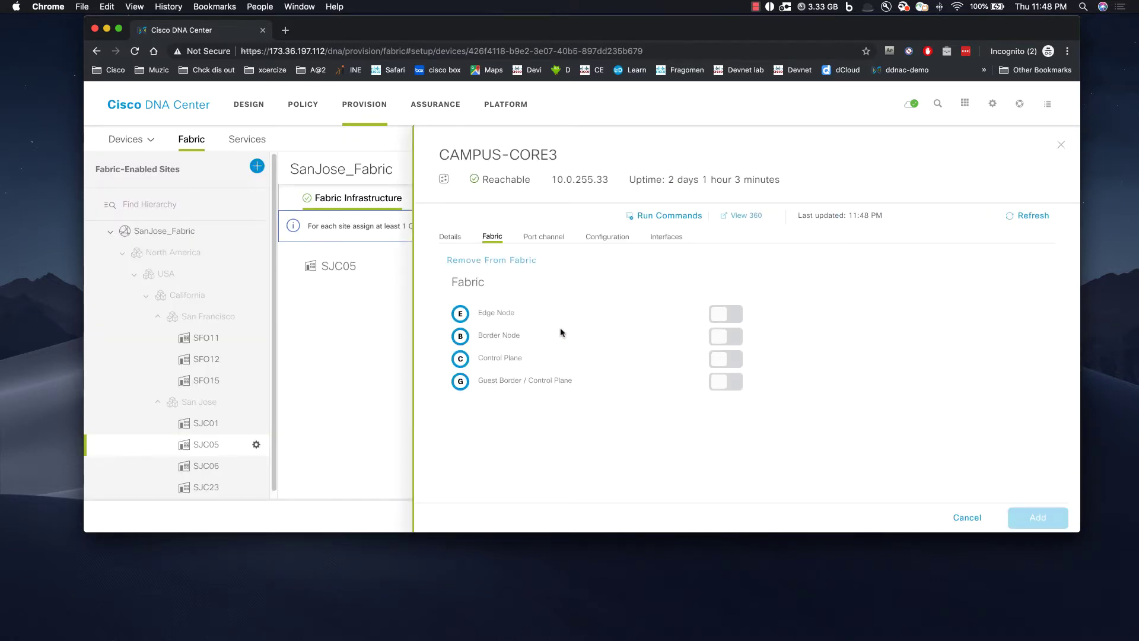
pyautogui.click(729, 361)
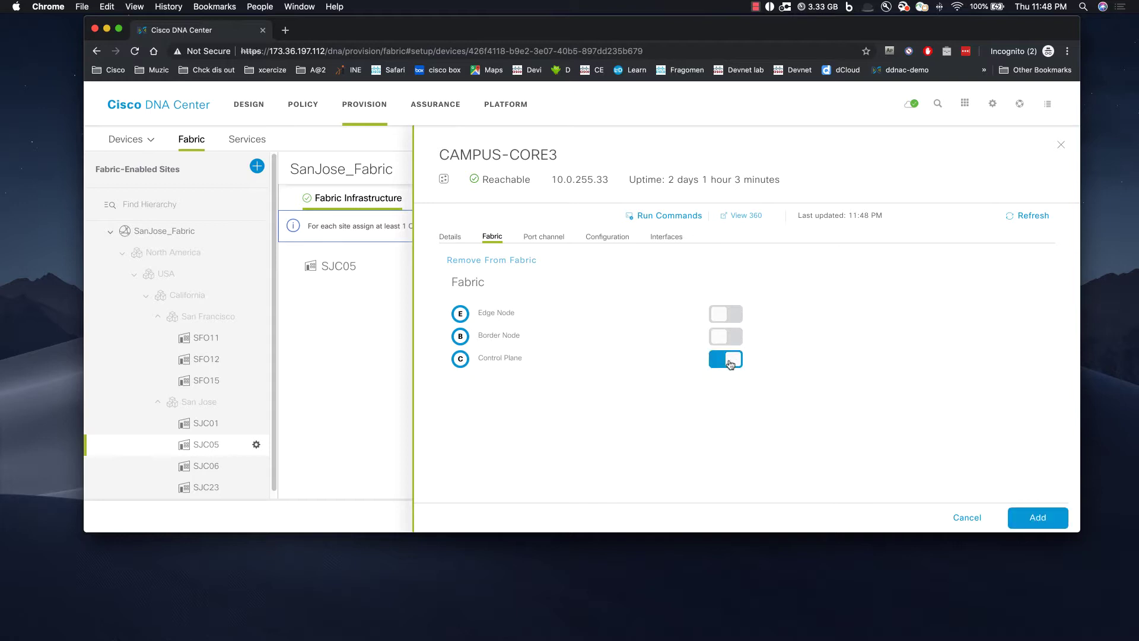
pyautogui.click(723, 337)
# Step: Set the border's local autonomous number to 65002 and choose Border_Pool_SJC05_Sub as the Layer 3 handoff IP pool
pyautogui.click(508, 275)
pyautogui.write('6500')
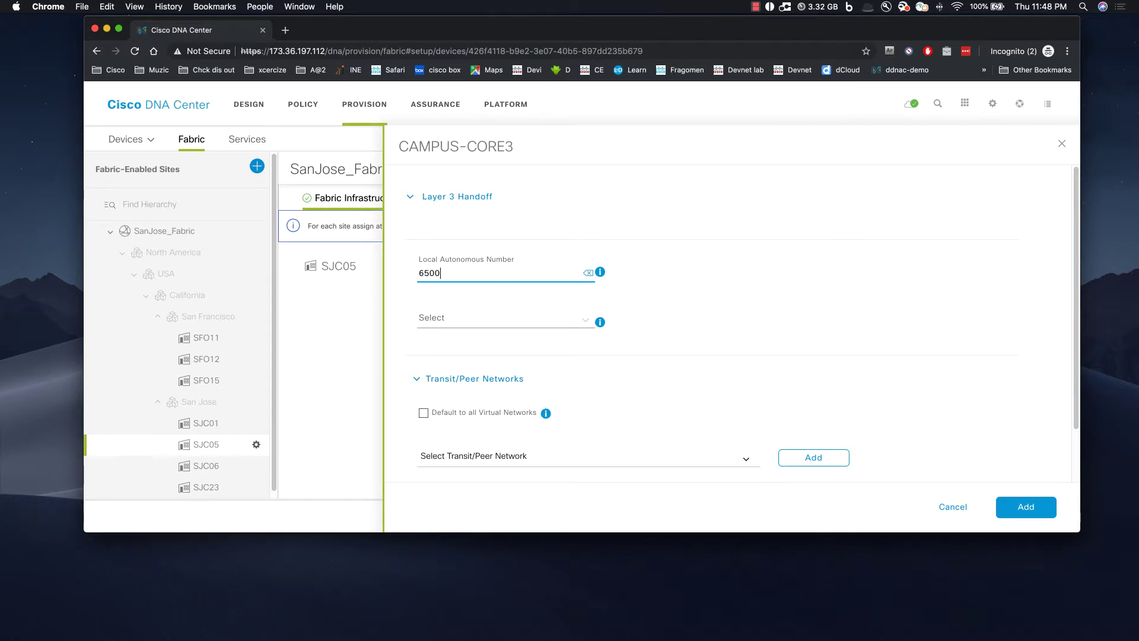
pyautogui.write('2')
pyautogui.click(514, 322)
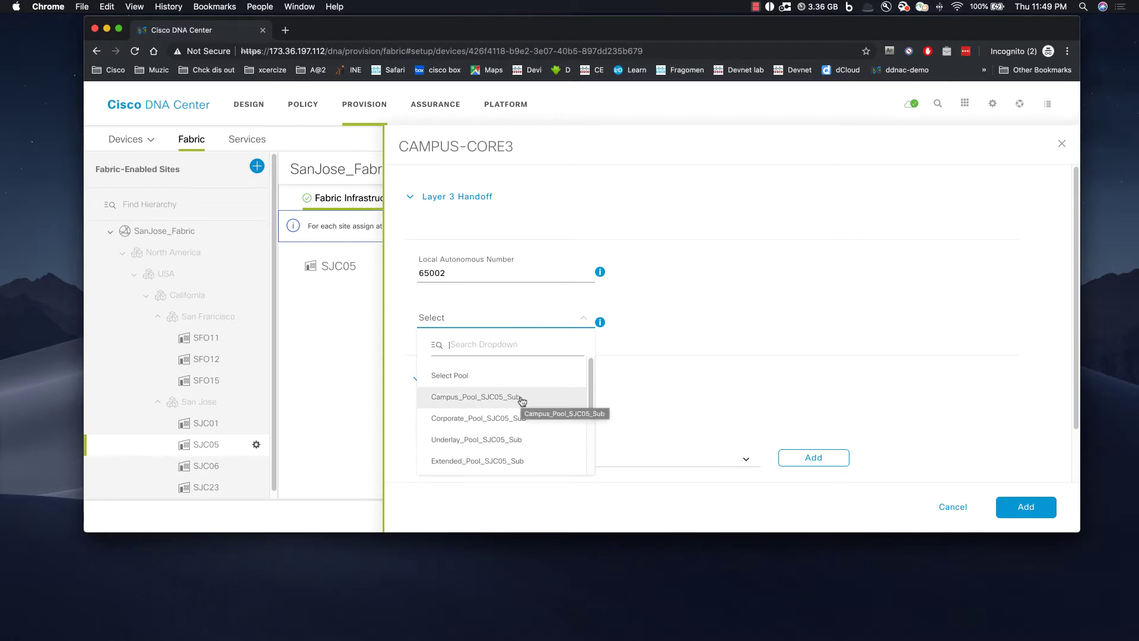
pyautogui.scroll(-2, 522, 400)
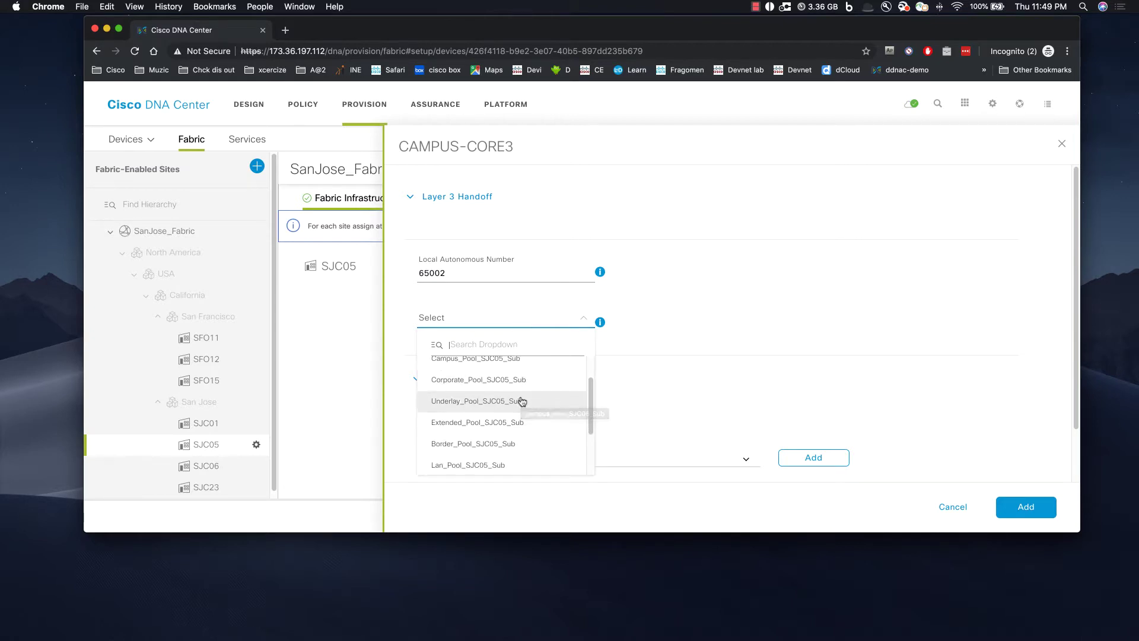
pyautogui.click(511, 447)
# Step: Make the border the default to all virtual networks and add IP_Transit as its transit/peer network
pyautogui.scroll(-1, 600, 415)
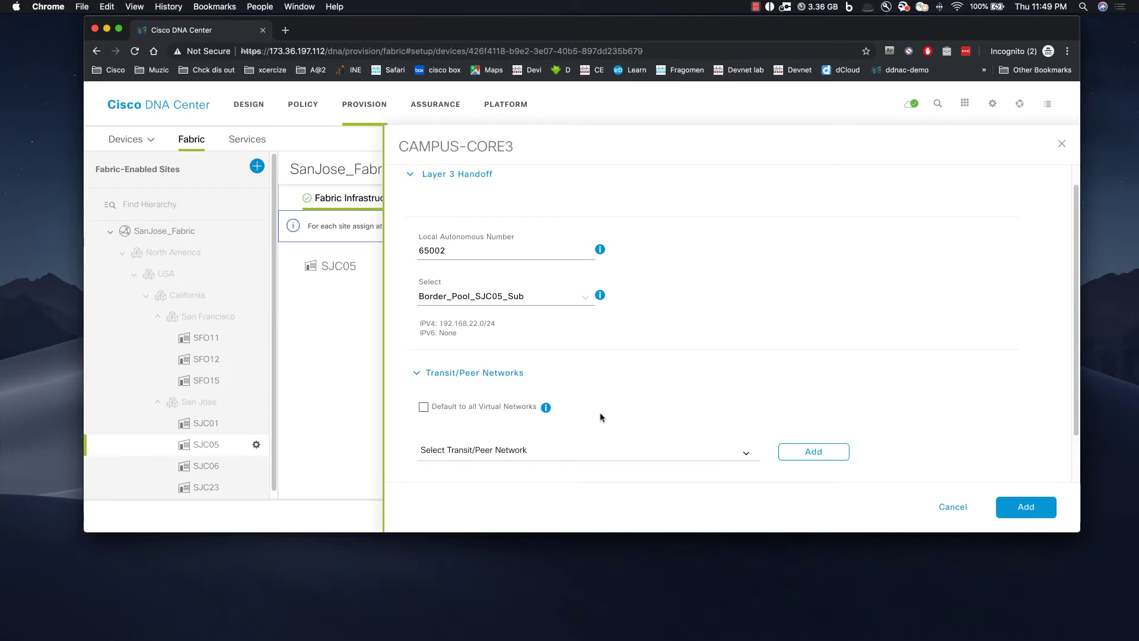
pyautogui.click(423, 408)
pyautogui.scroll(-2, 585, 388)
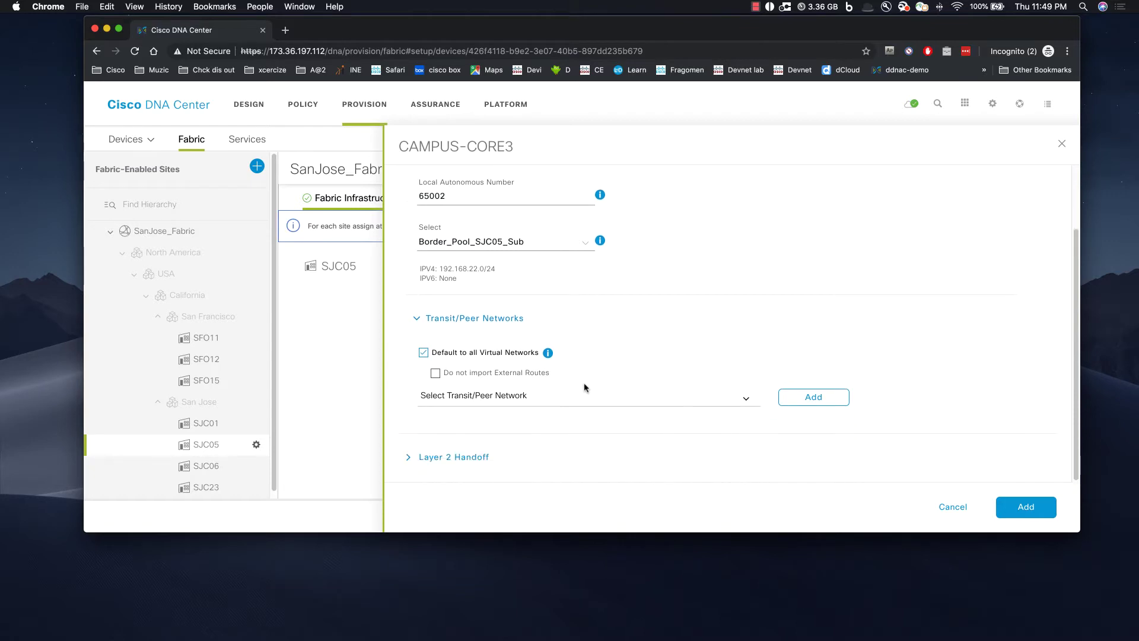
pyautogui.click(576, 403)
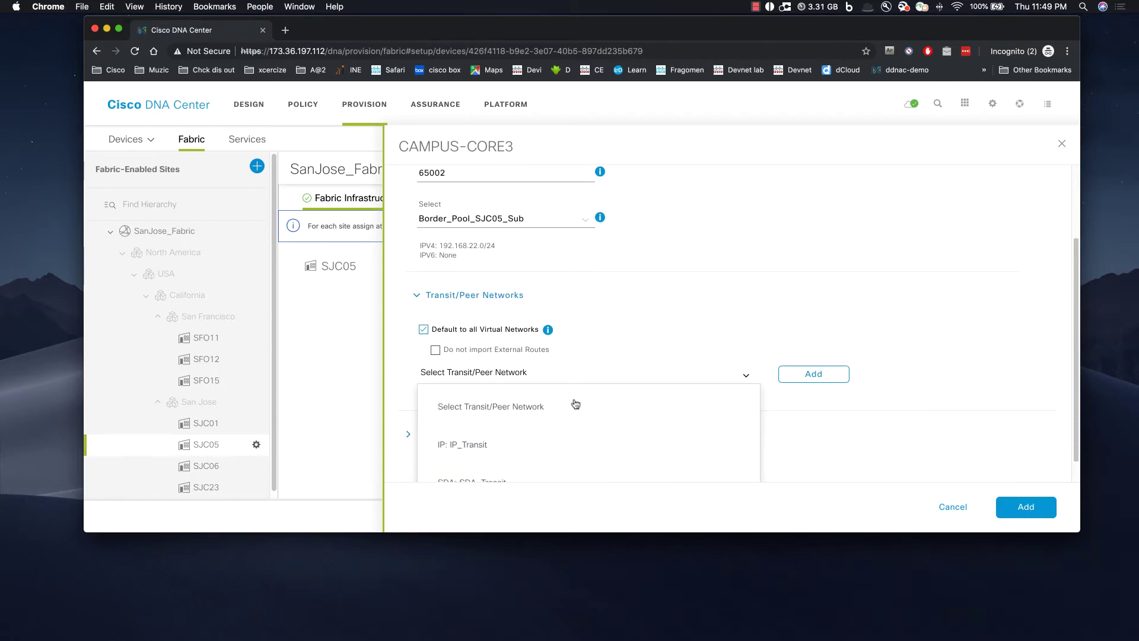
pyautogui.click(530, 445)
pyautogui.click(846, 399)
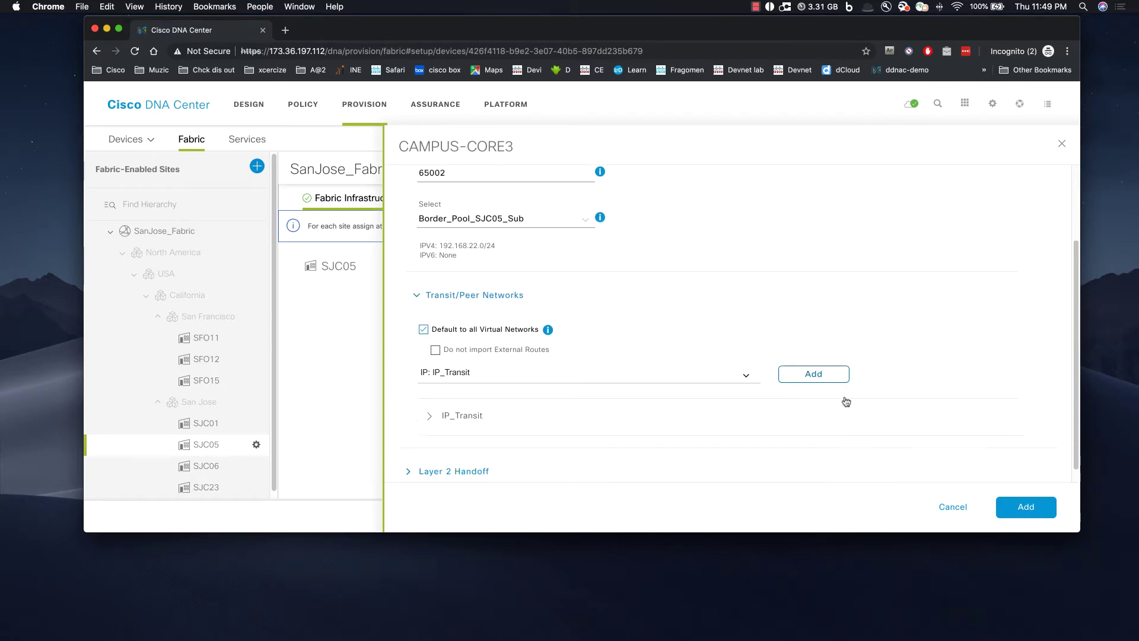
# Step: Add GigabitEthernet1/1 as the external interface of IP_Transit with the Virtual Network option selected, and save it
pyautogui.click(428, 417)
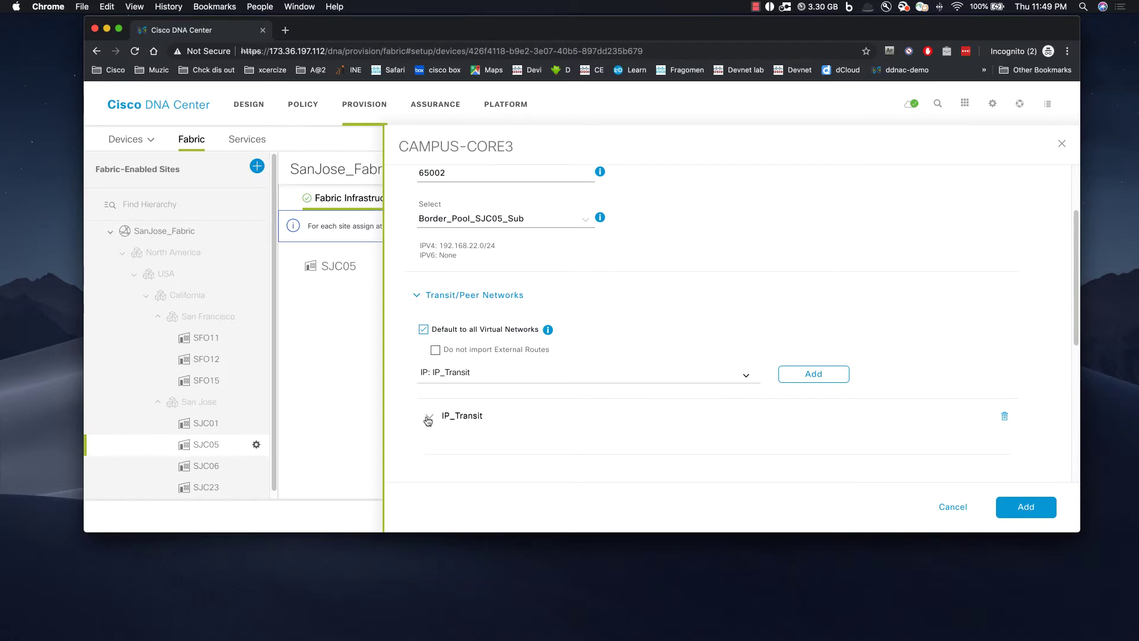
pyautogui.click(427, 419)
pyautogui.scroll(-1, 427, 420)
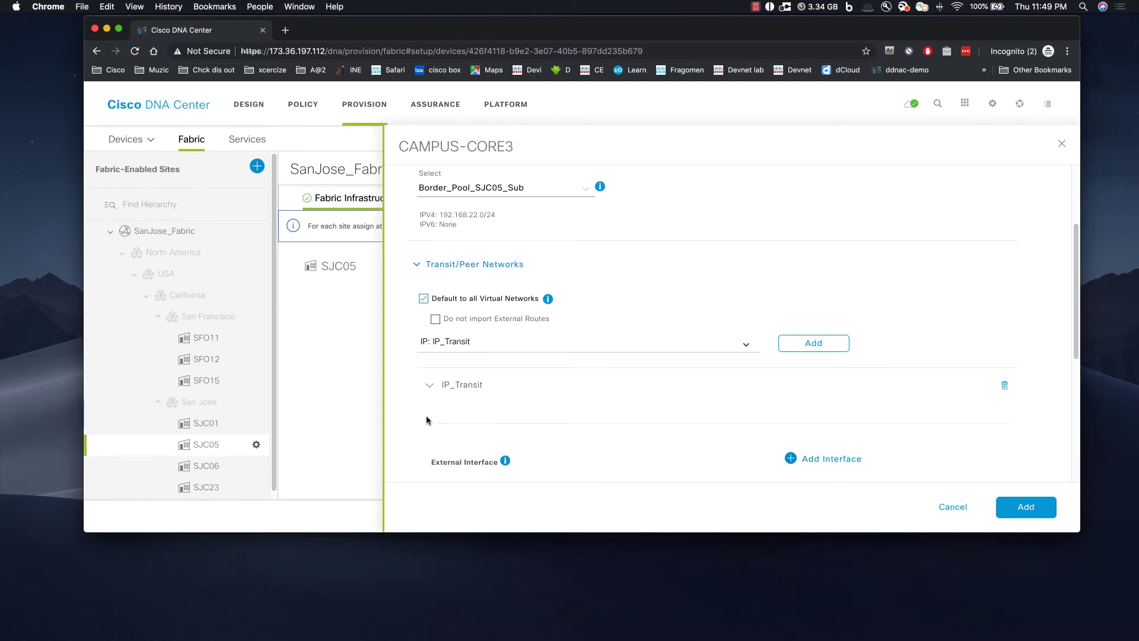
pyautogui.click(855, 460)
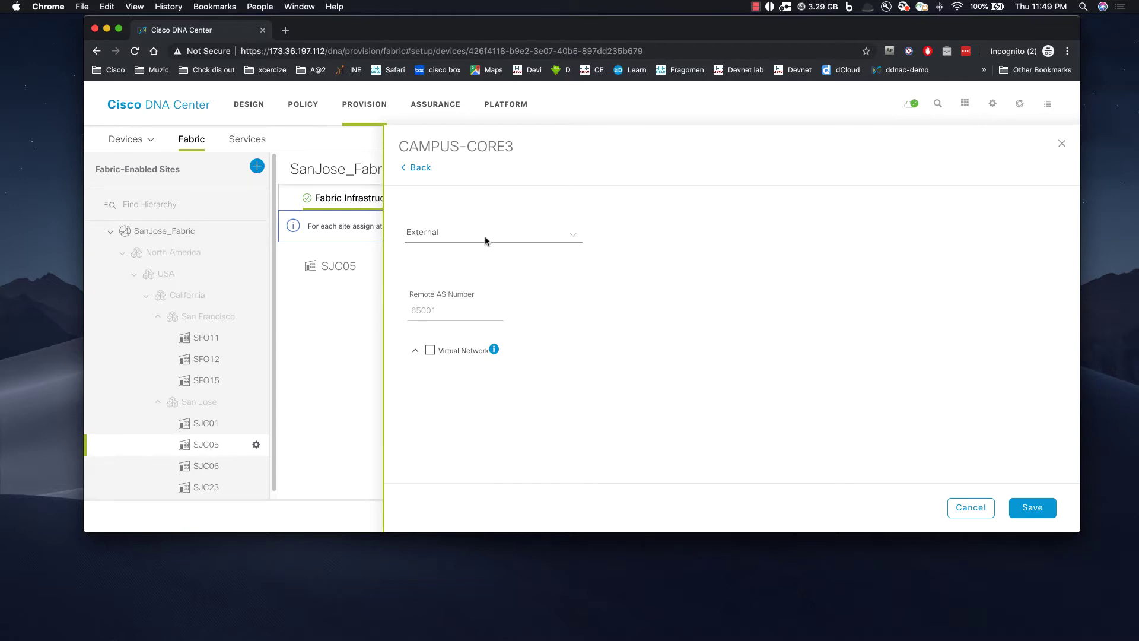
pyautogui.click(487, 238)
pyautogui.click(494, 319)
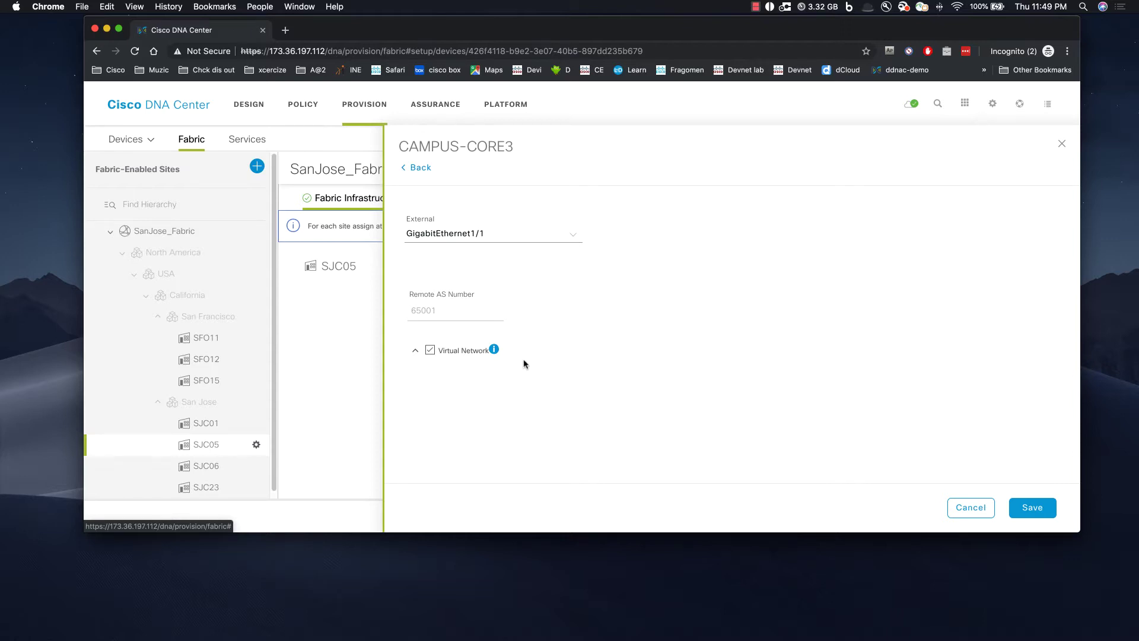
pyautogui.click(1038, 517)
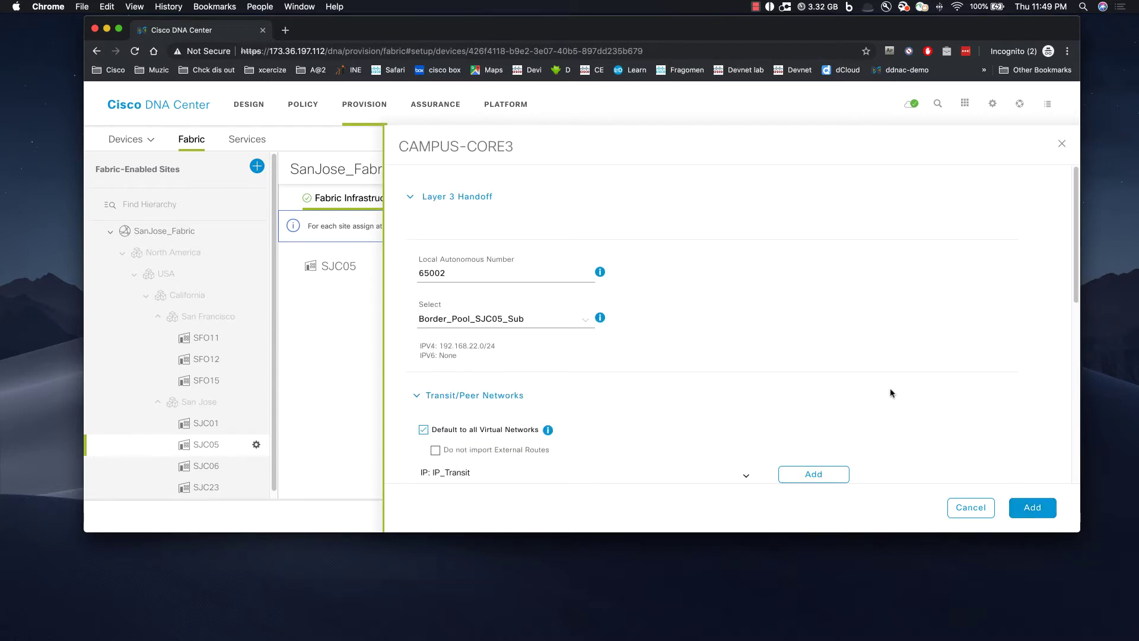
# Step: Add SDA_Transit as a second transit/peer network for the CAMPUS-CORE3 border
pyautogui.scroll(-2, 890, 393)
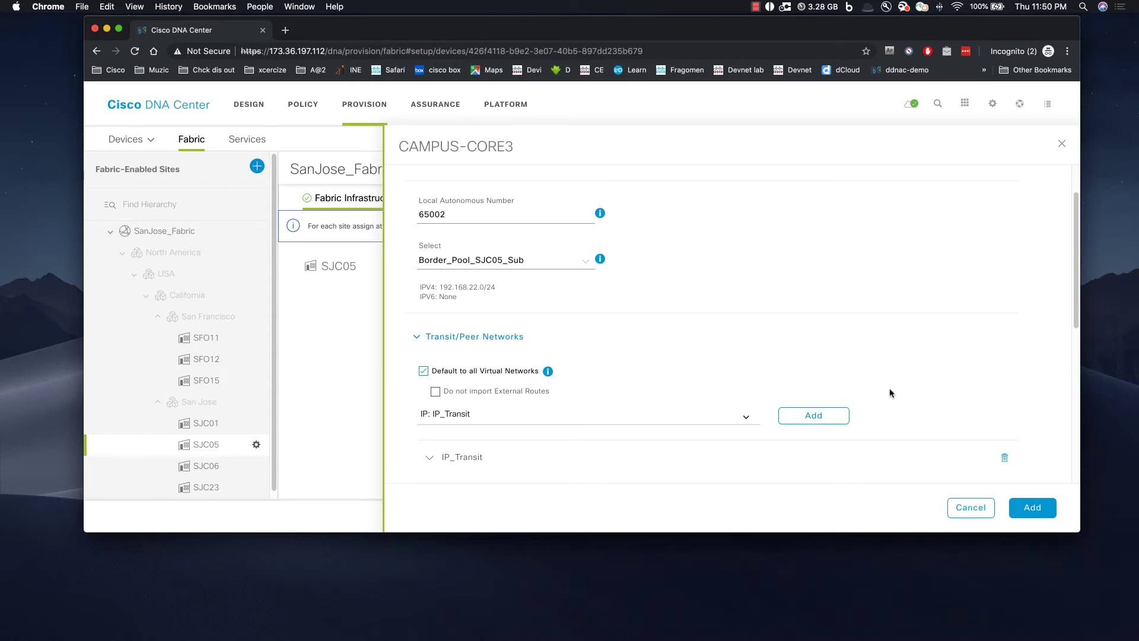
pyautogui.click(727, 423)
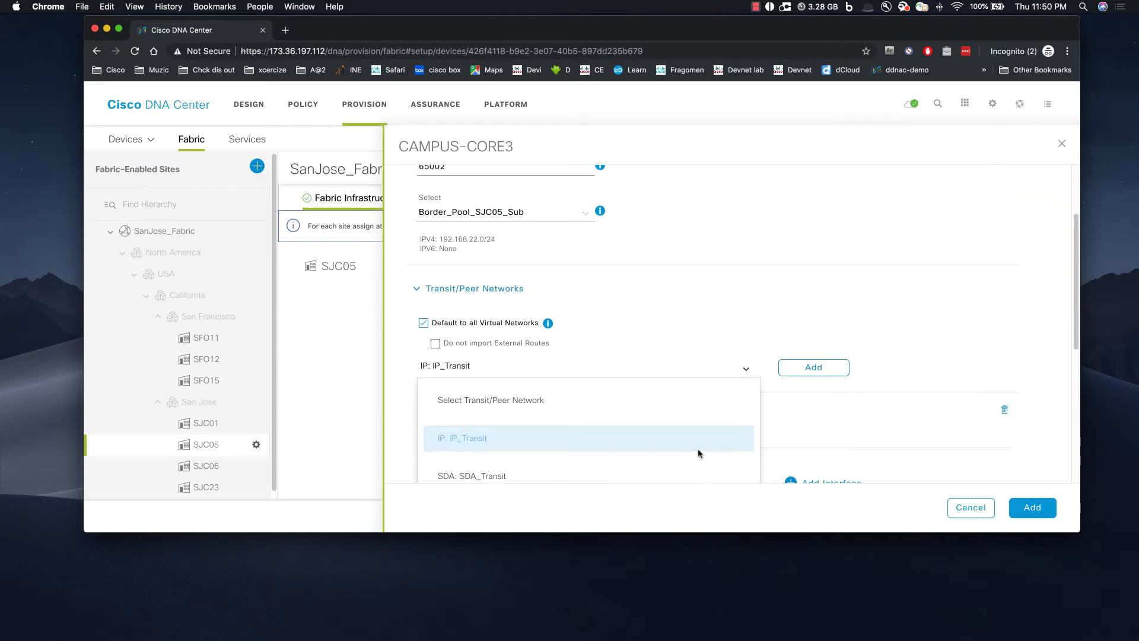
pyautogui.click(571, 476)
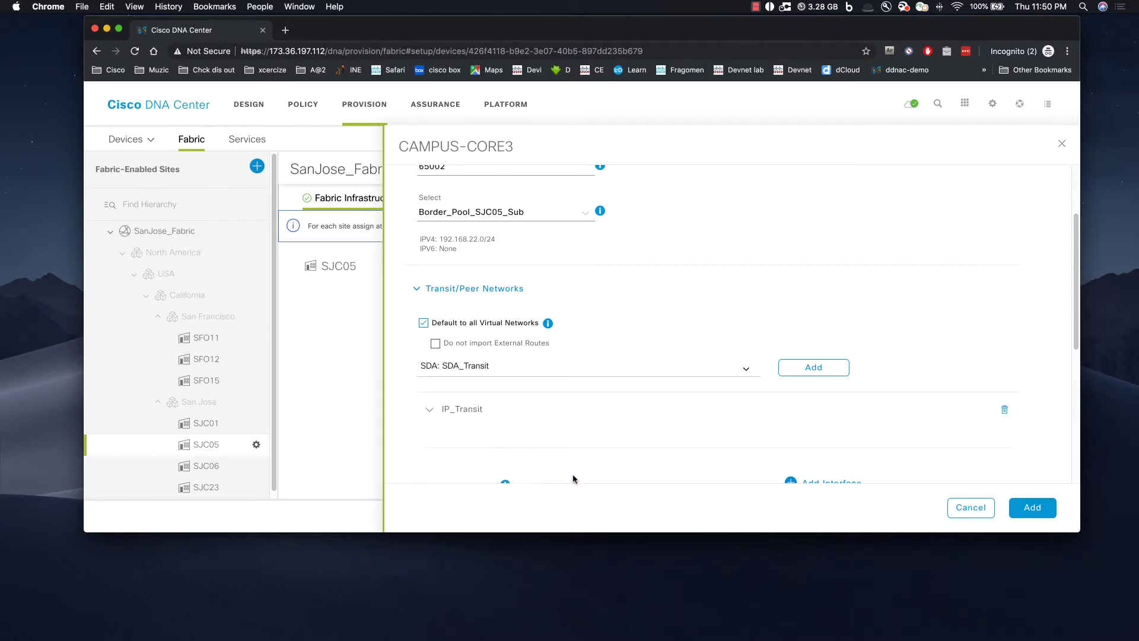
pyautogui.click(801, 368)
pyautogui.scroll(-1, 816, 391)
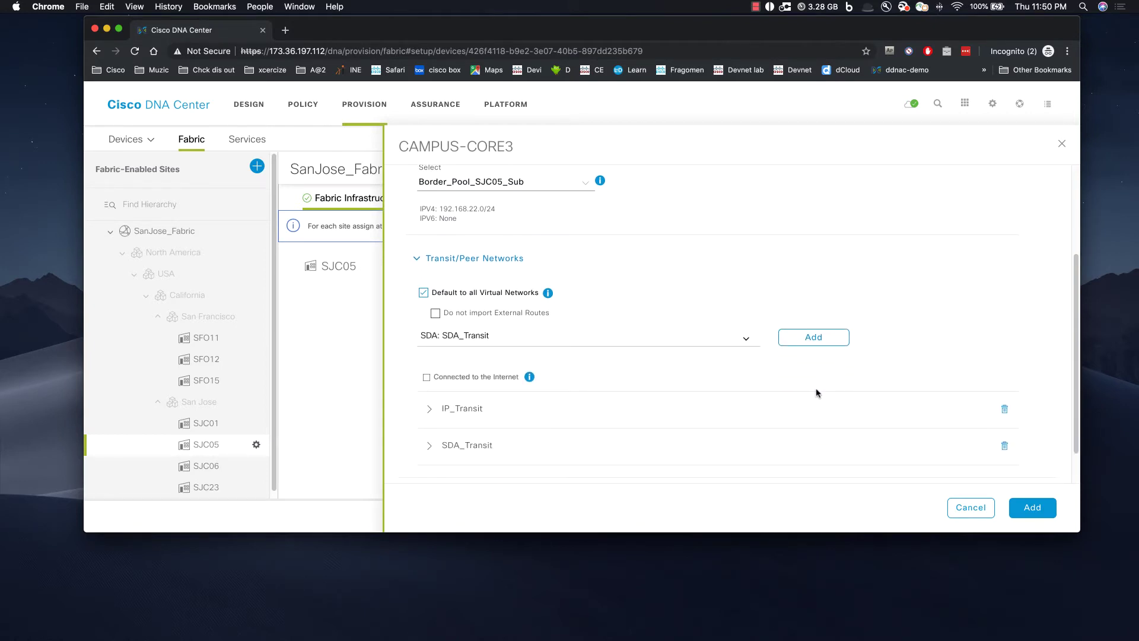
pyautogui.scroll(-1, 817, 393)
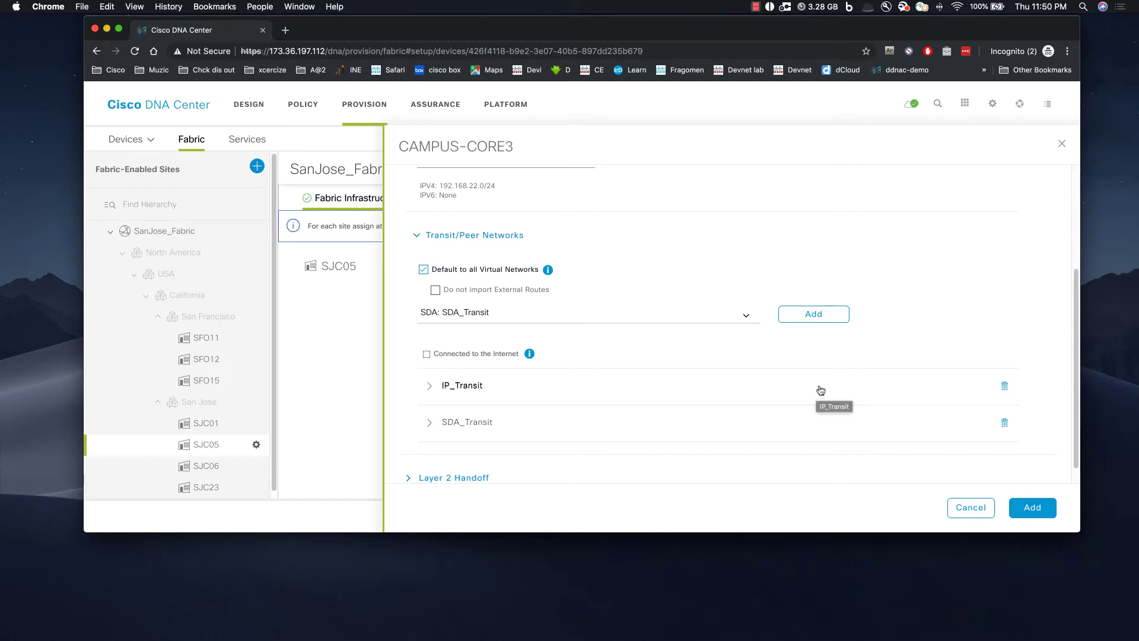
# Step: Mark the CAMPUS-CORE3 border as connected to the Internet and add its border settings and roles to the fabric
pyautogui.click(427, 355)
pyautogui.scroll(-1, 621, 402)
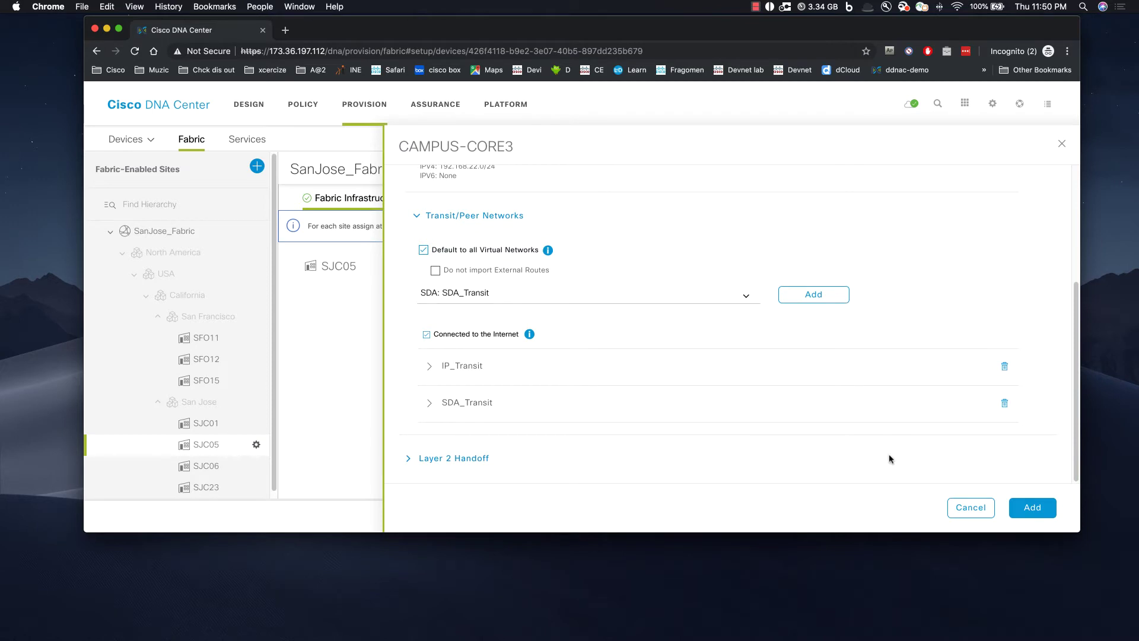
pyautogui.click(1040, 510)
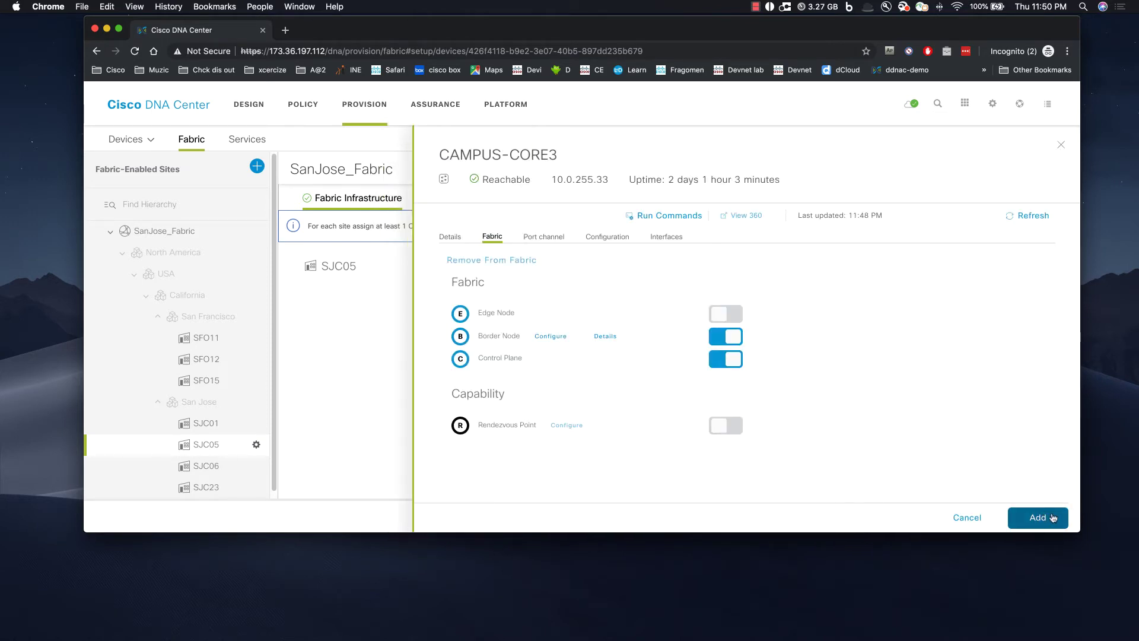
pyautogui.click(1039, 517)
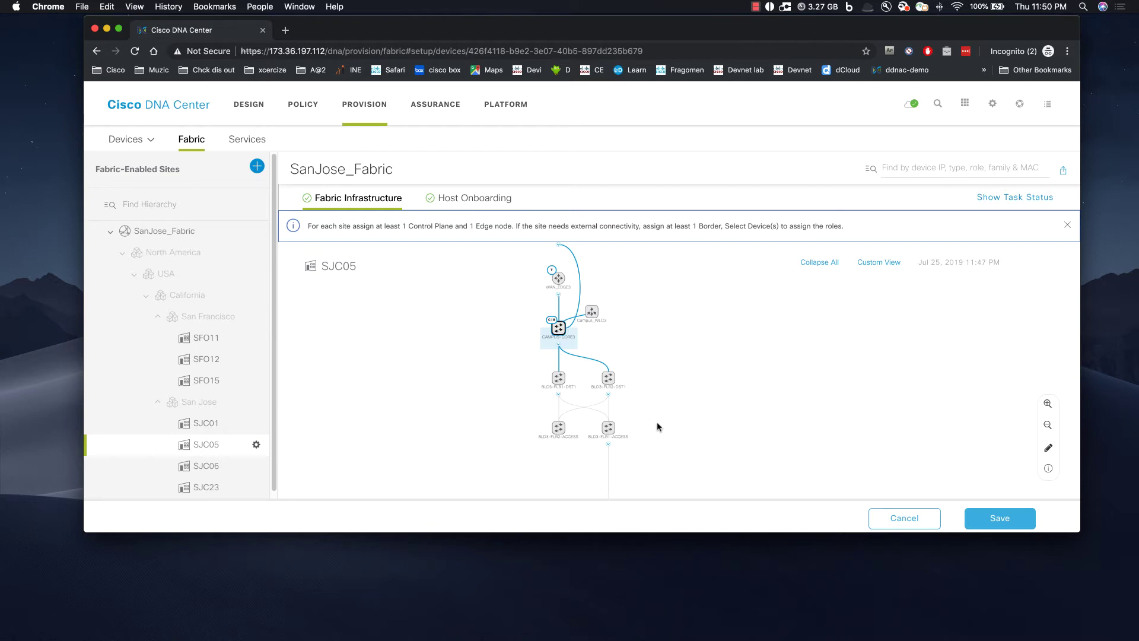
# Step: Assign the Edge Node role to BLD3-FLR1-ACCESS and apply the SJC05 fabric changes immediately
pyautogui.click(608, 428)
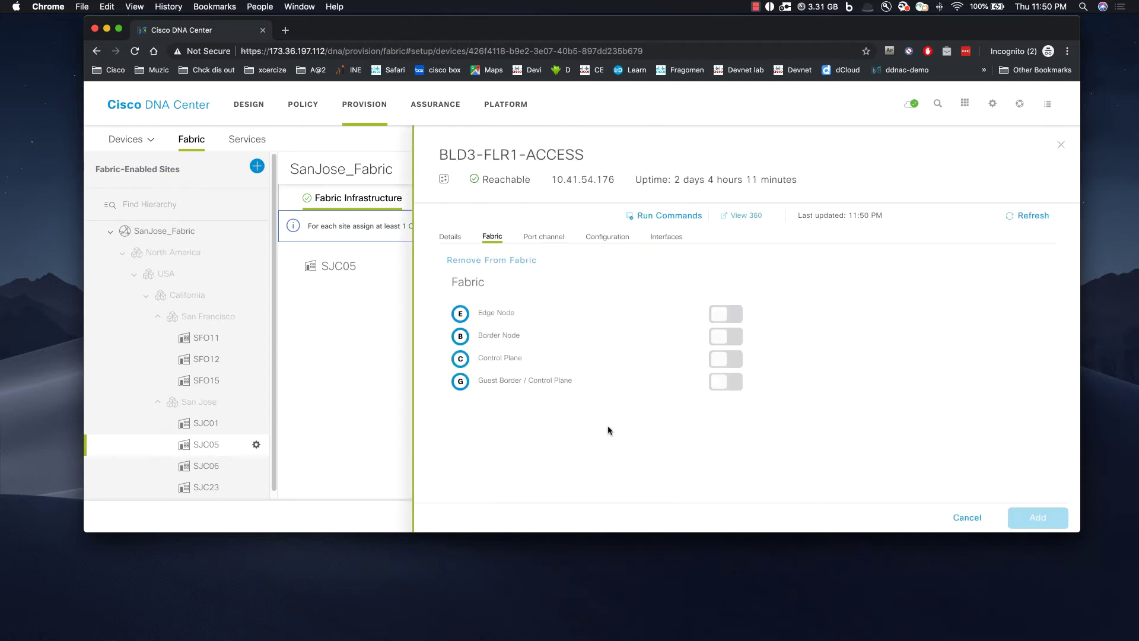
pyautogui.click(715, 314)
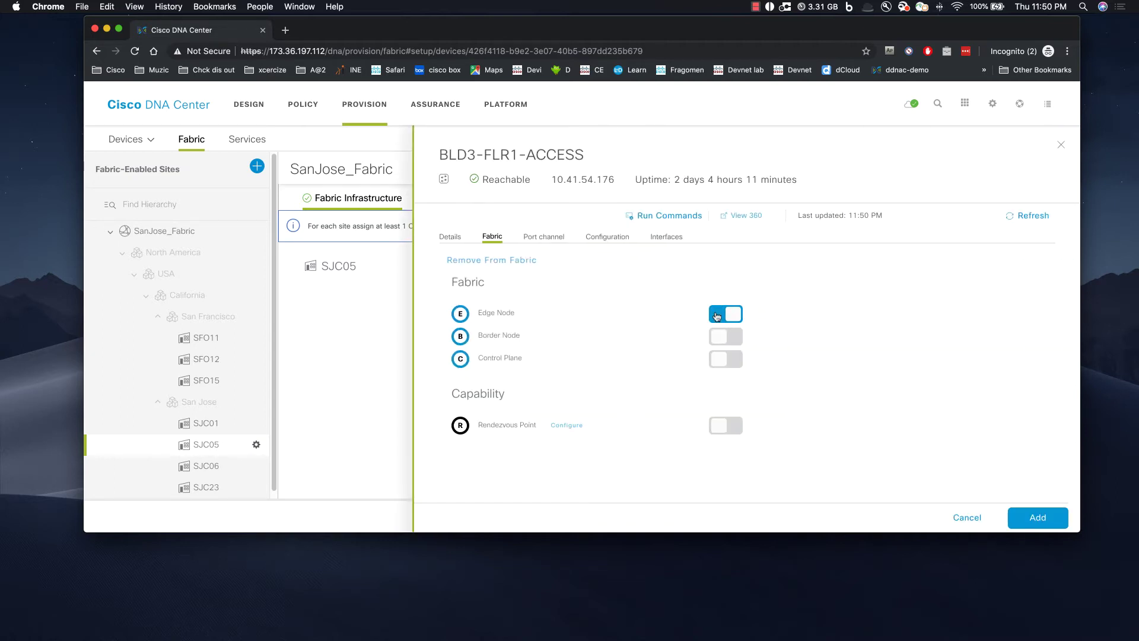
pyautogui.click(1040, 516)
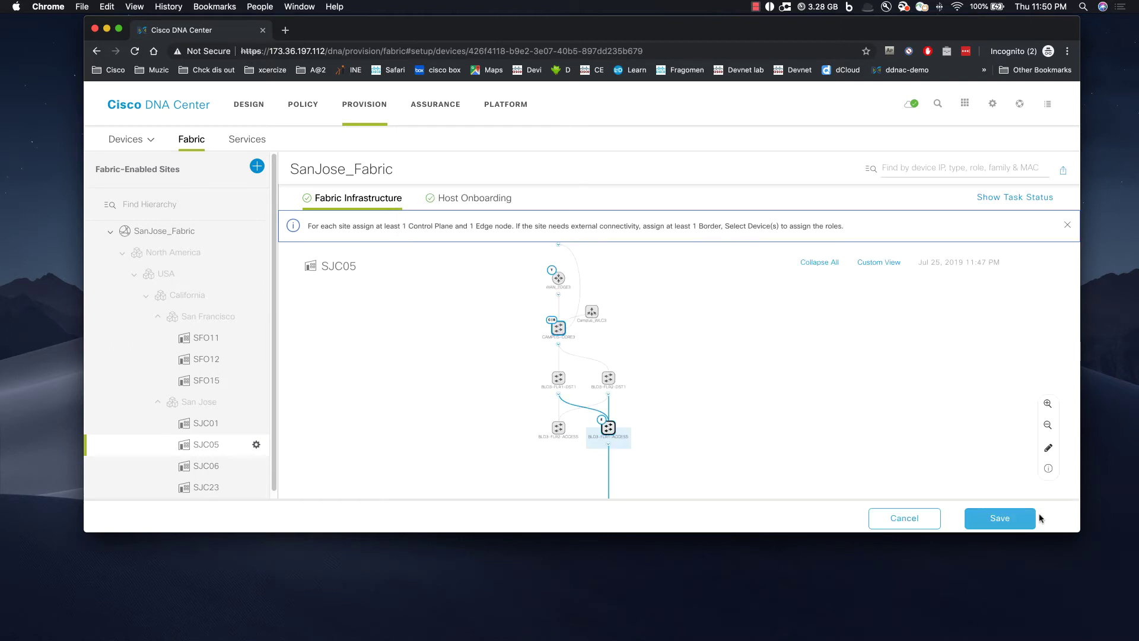
pyautogui.click(1006, 521)
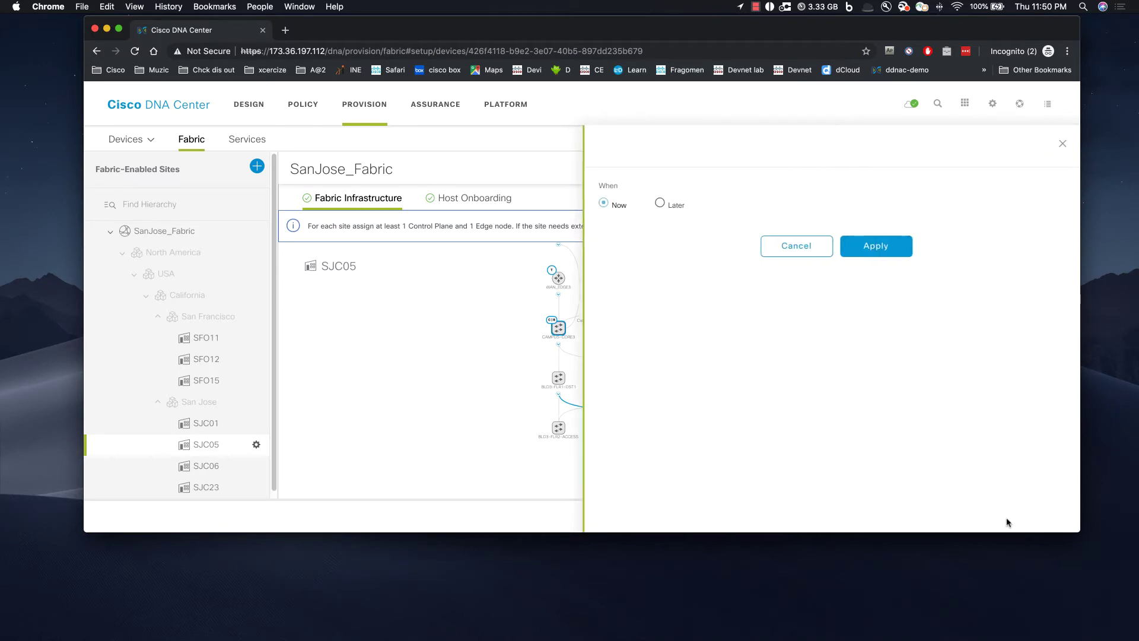
pyautogui.click(890, 248)
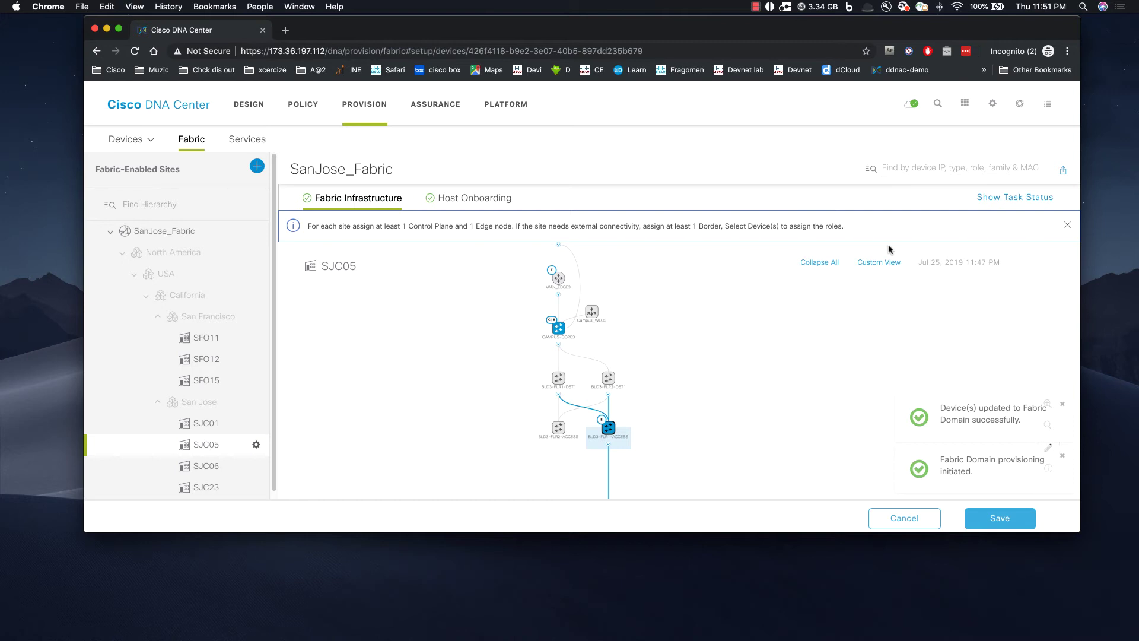
# Step: In site SFO11, enable Control Plane and Border Node on SFO11-C9300-Edge-01 and set its local autonomous number to 65005
pyautogui.click(193, 338)
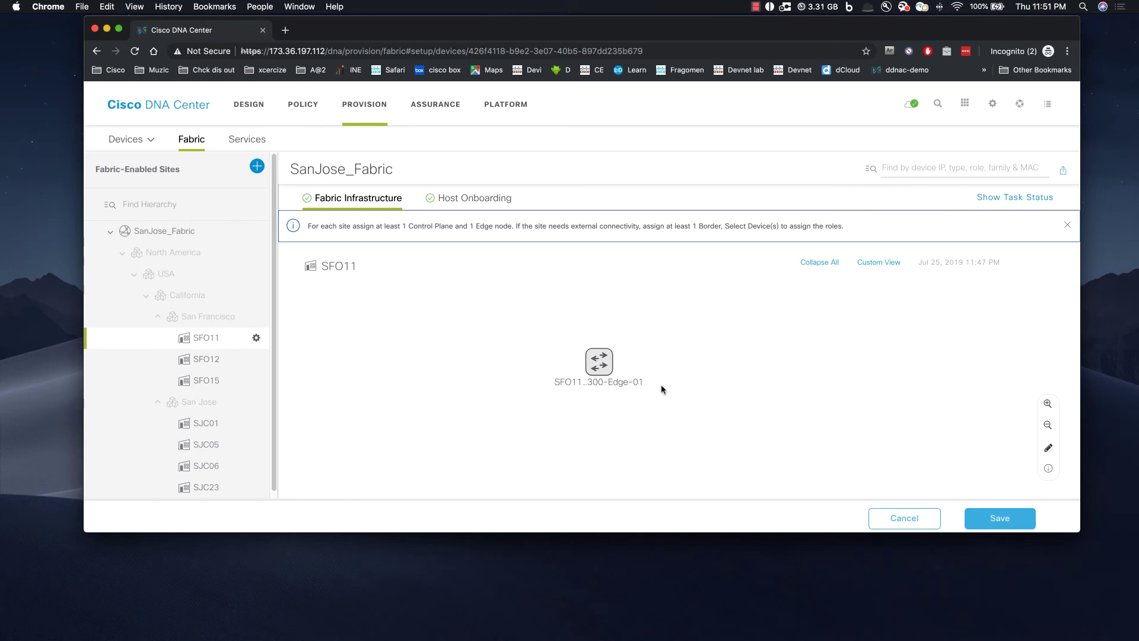
pyautogui.click(598, 367)
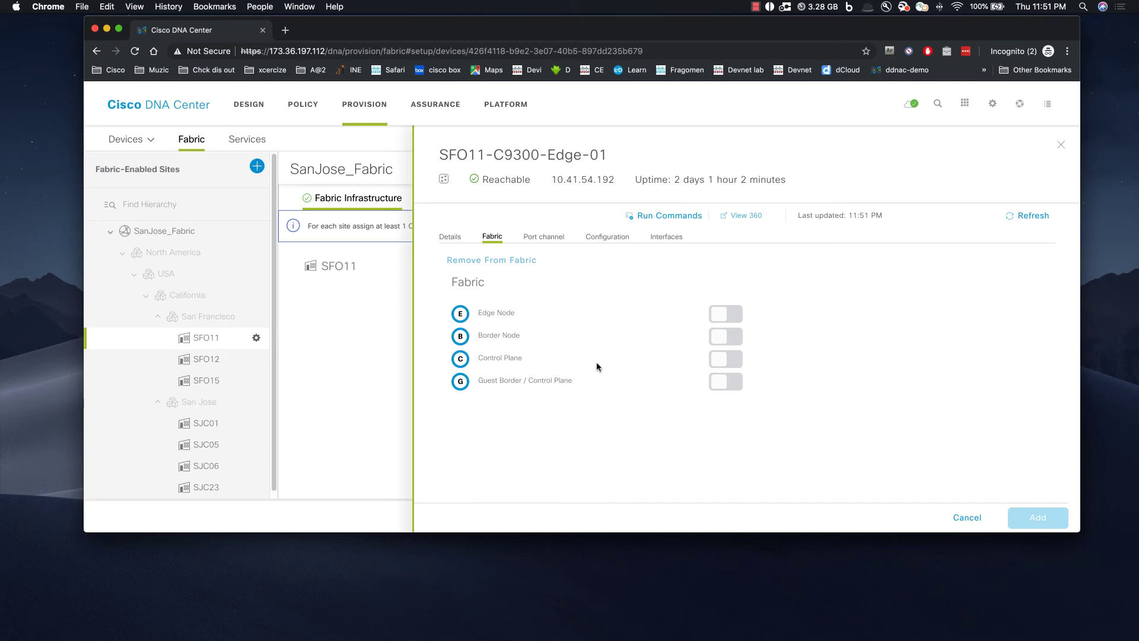
pyautogui.click(720, 361)
pyautogui.click(720, 343)
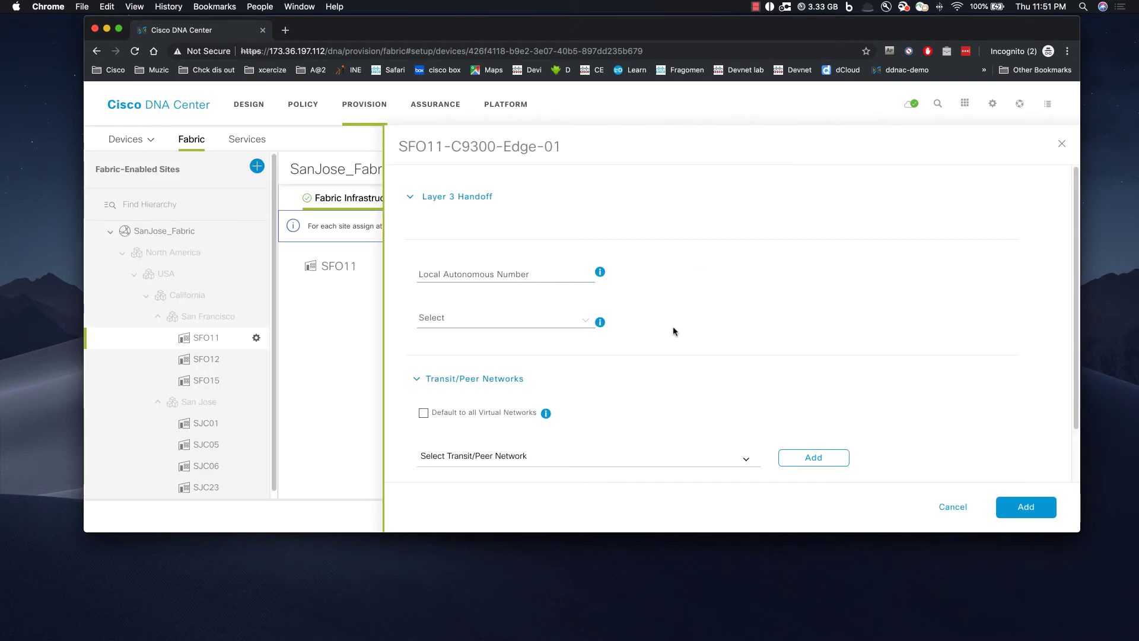
pyautogui.click(519, 274)
pyautogui.write('6')
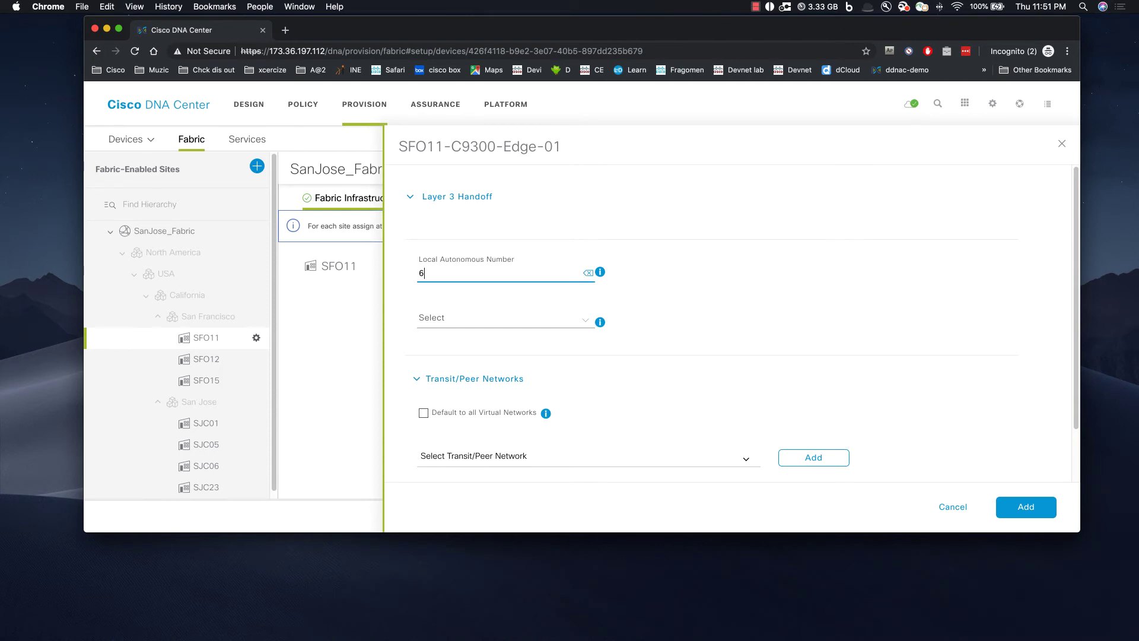
pyautogui.write('5005')
# Step: Add SDA_Transit to the SFO11 border, making it default to all virtual networks without importing external routes
pyautogui.scroll(-2, 658, 369)
pyautogui.click(593, 424)
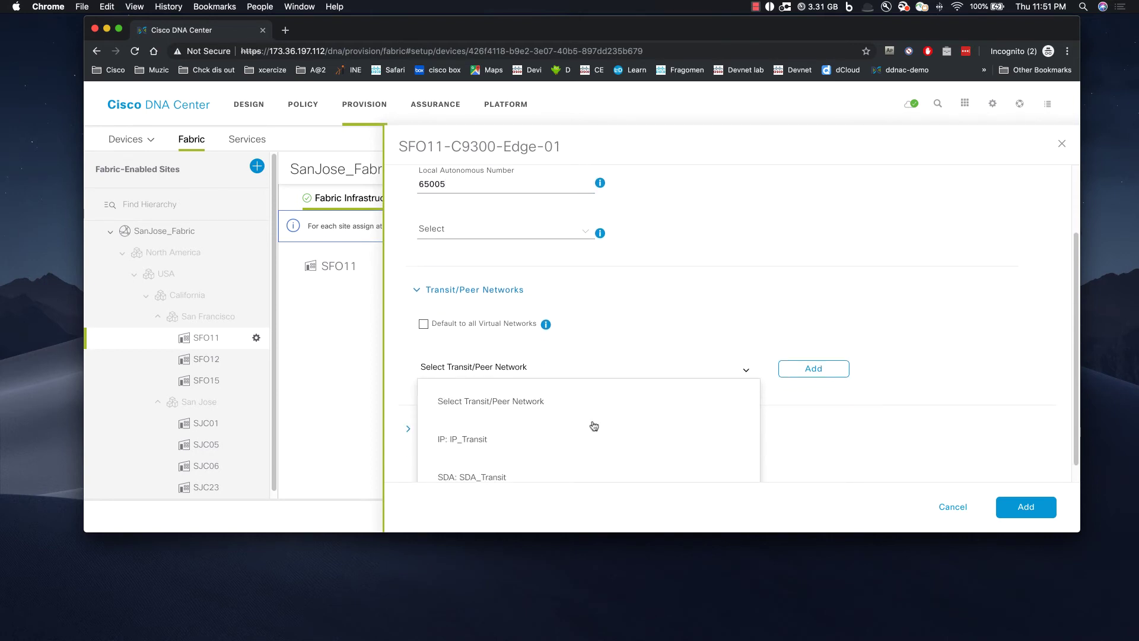
pyautogui.click(552, 476)
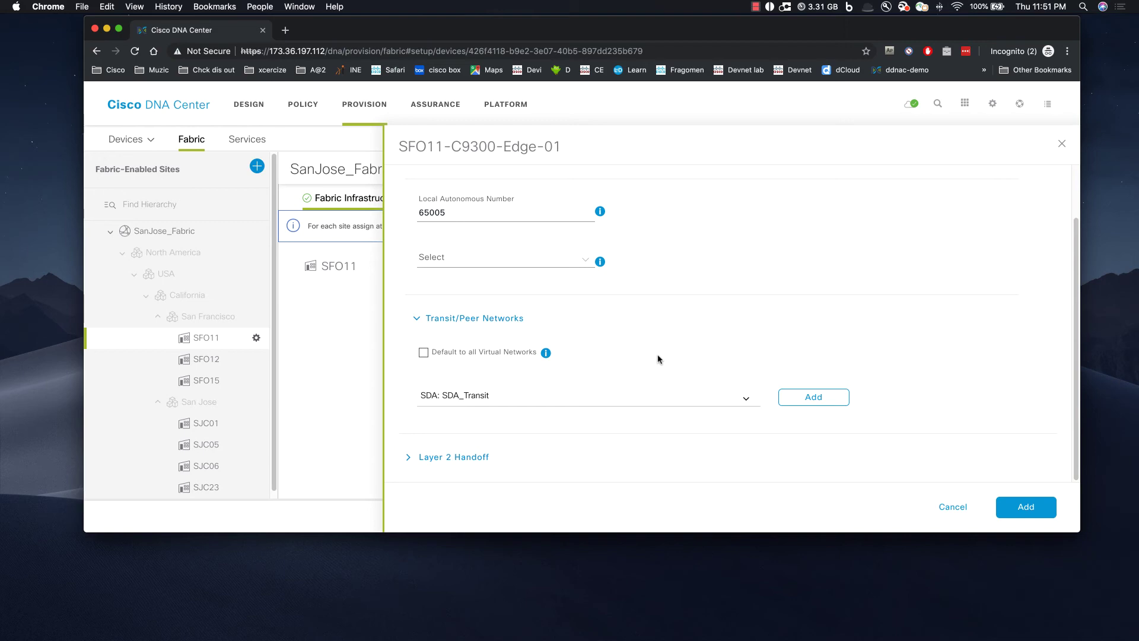
pyautogui.click(423, 354)
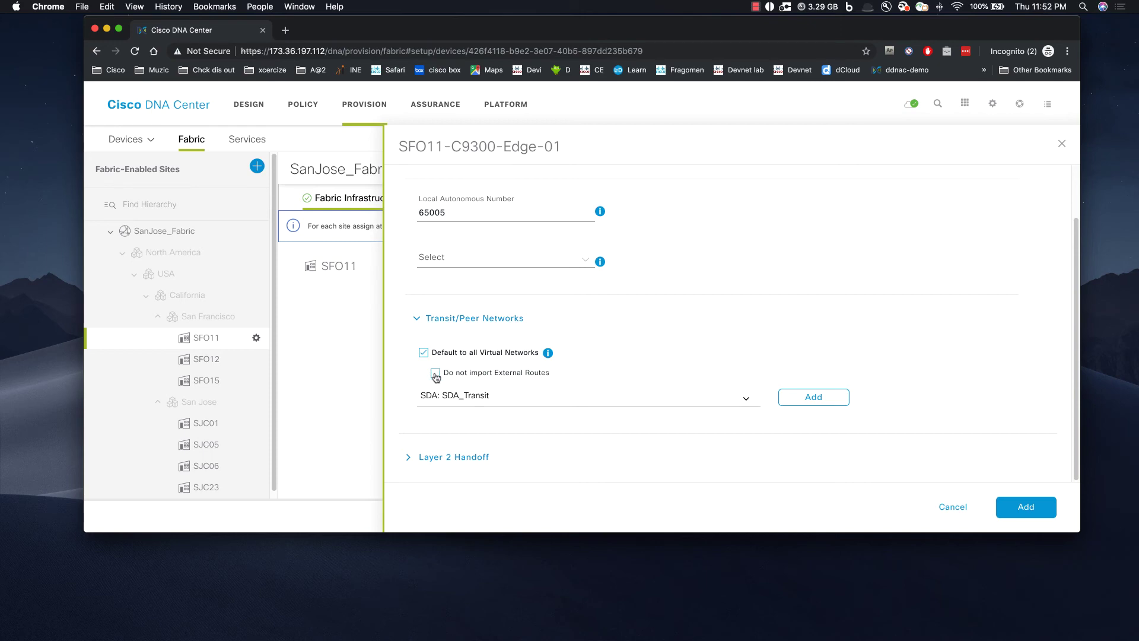
pyautogui.click(436, 374)
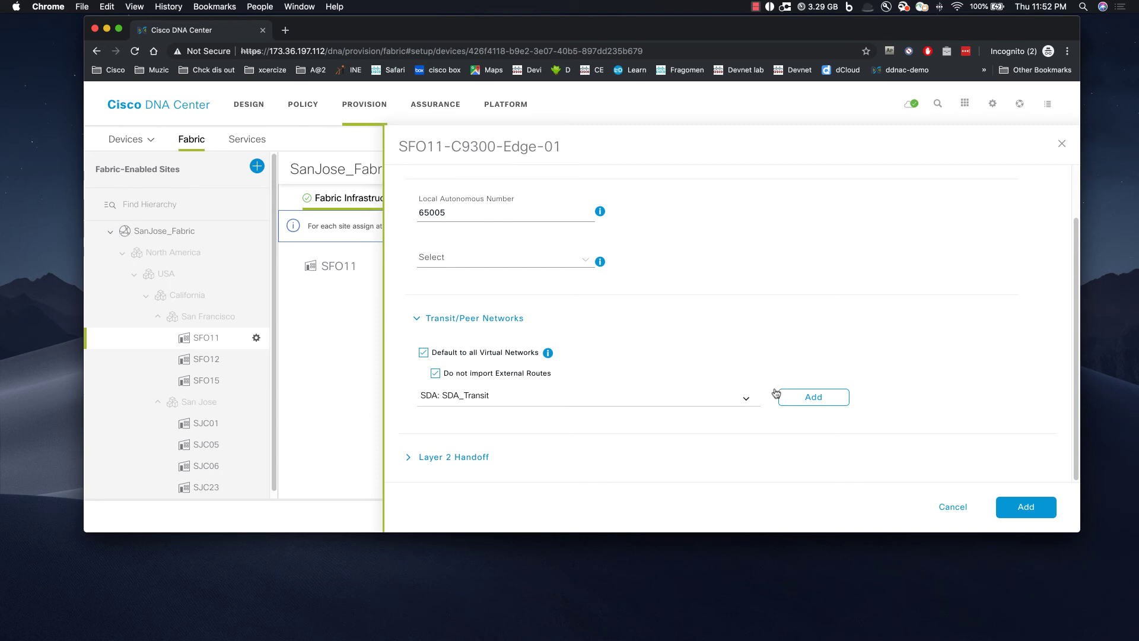
pyautogui.click(813, 396)
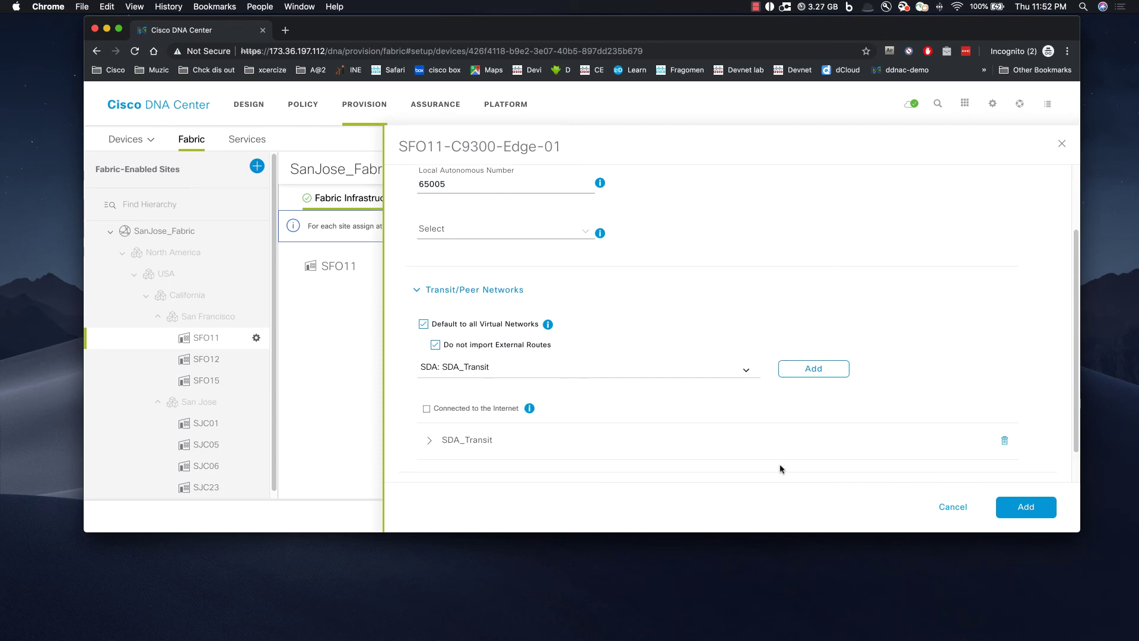
pyautogui.scroll(-1, 782, 469)
pyautogui.click(1038, 507)
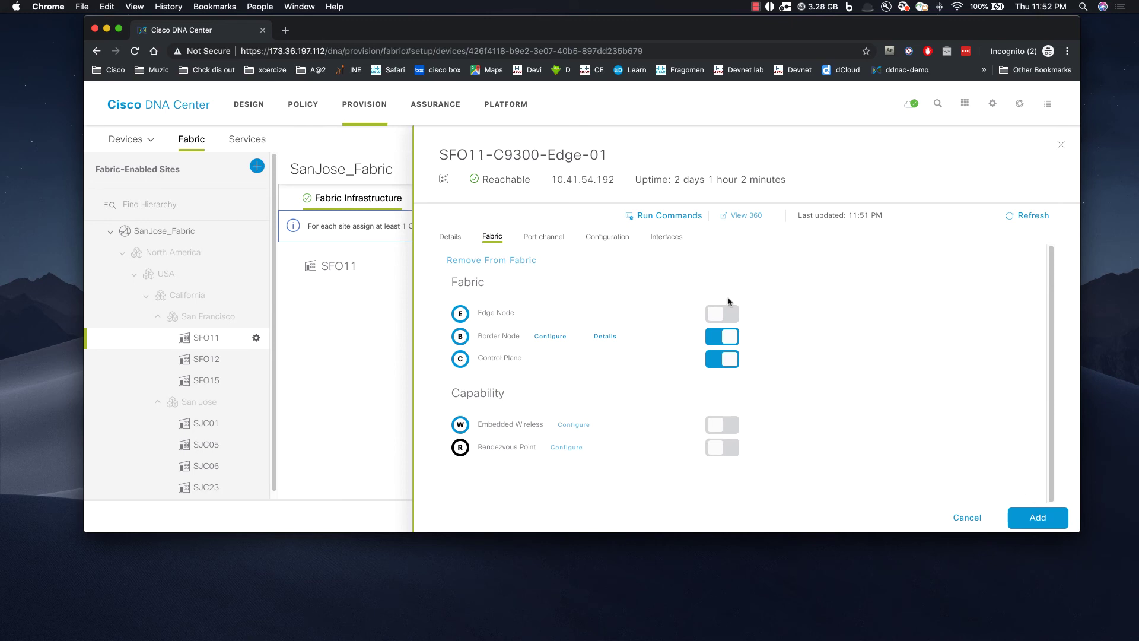
# Step: Enable the Edge Node role on SFO11-C9300-Edge-01 as well and apply the SFO11 fabric changes immediately
pyautogui.click(719, 315)
pyautogui.click(1037, 517)
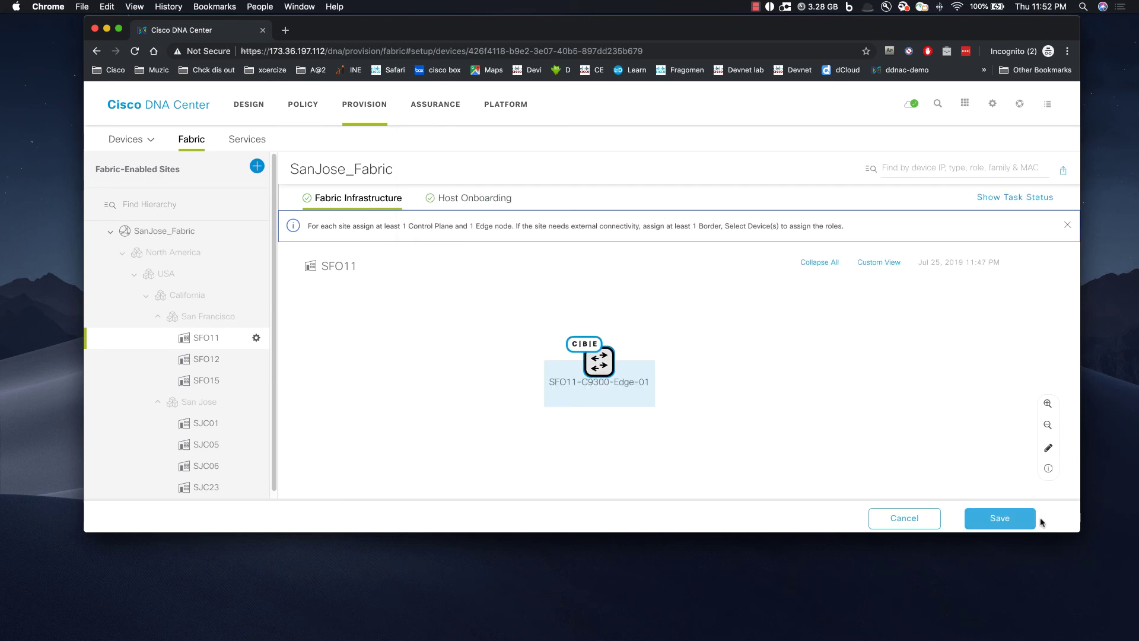
pyautogui.click(1003, 517)
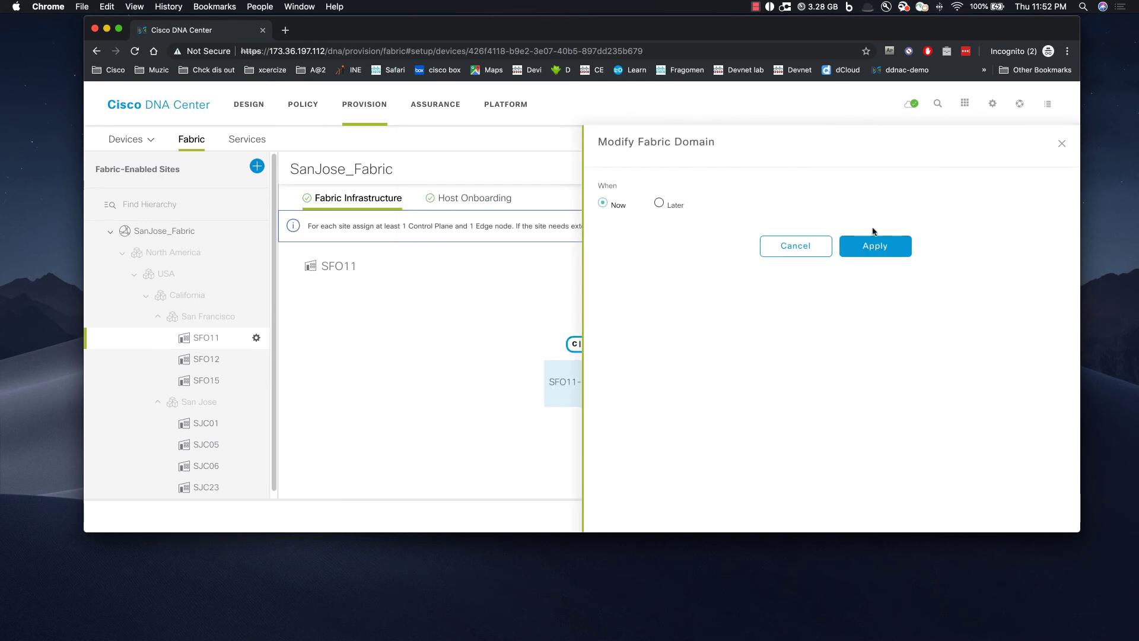
pyautogui.click(874, 244)
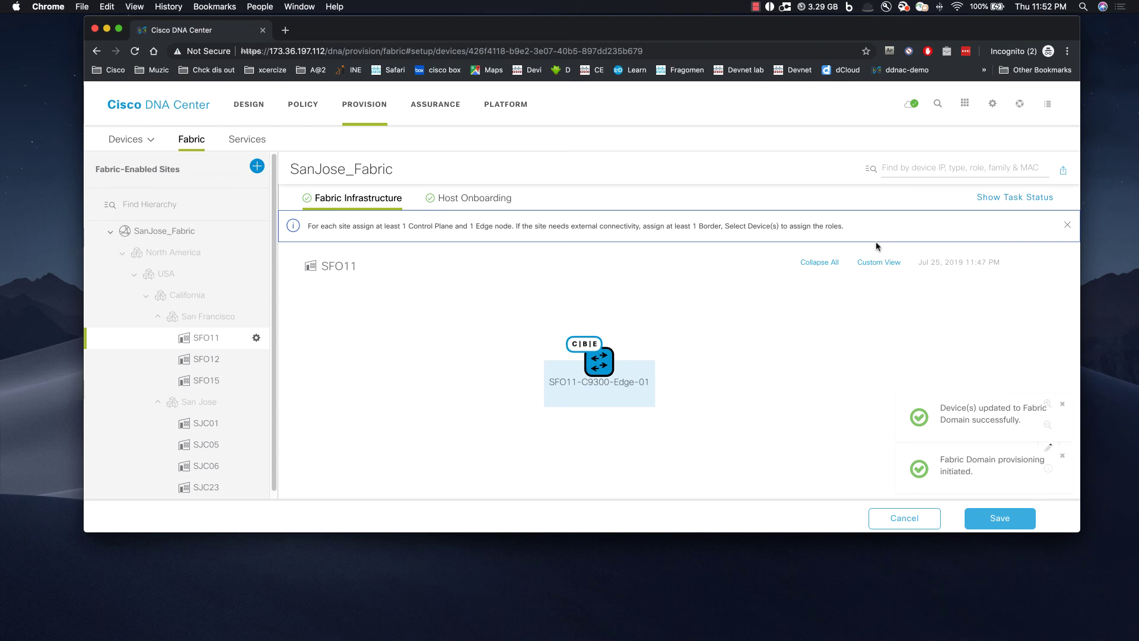
# Step: Open the SanJose_Fabric overview to review each site's devices, fabric roles and connected transit networks
pyautogui.click(172, 239)
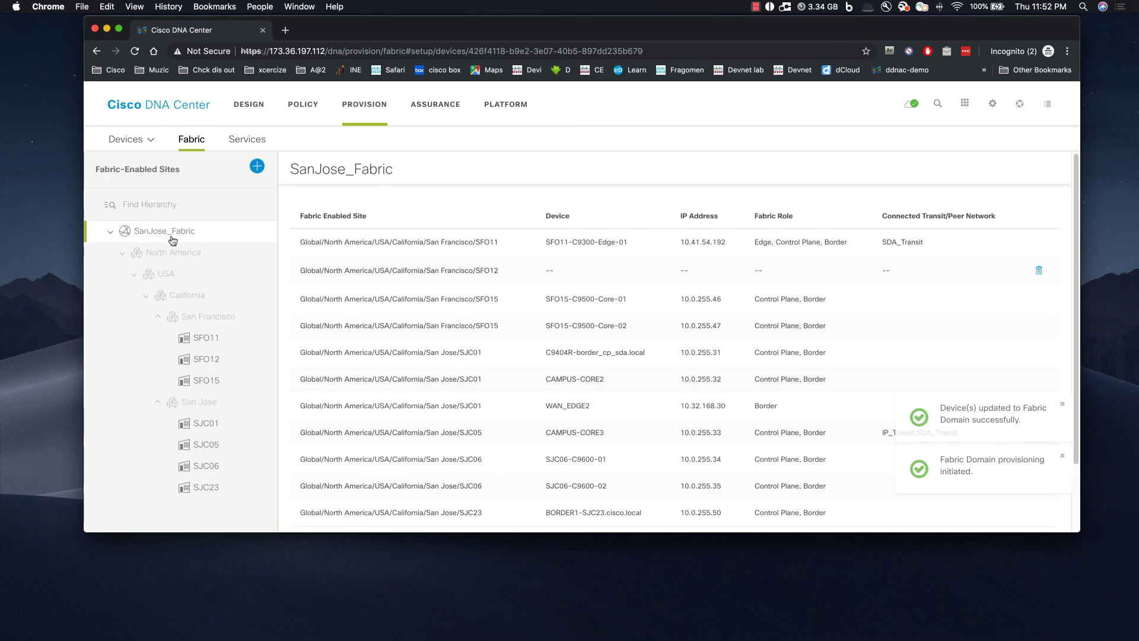